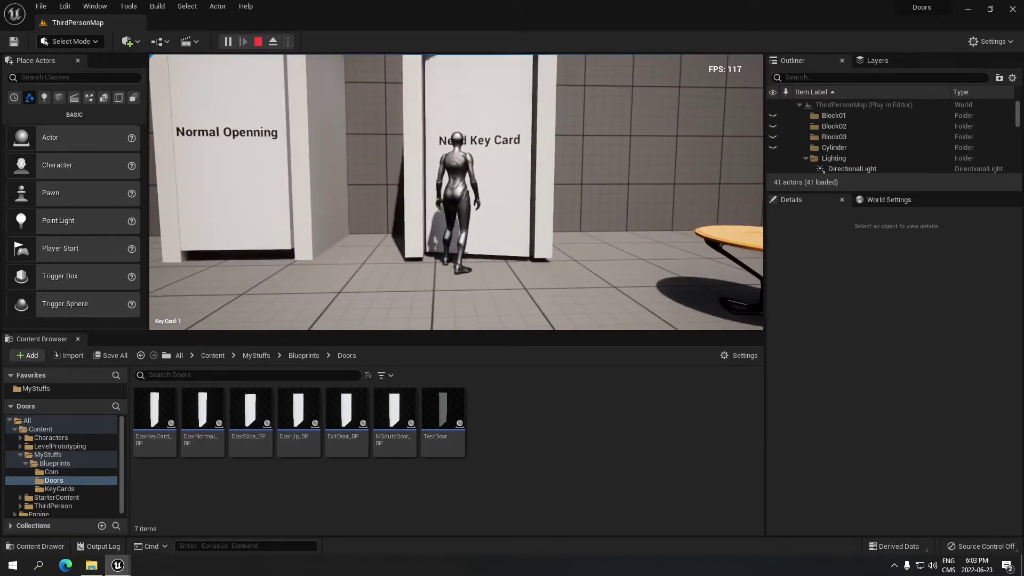
Walk the character past the Need Key Card, Normal Openning and Slide doors in the running level and end the play session
{"action": "key", "text": "s"}
{"action": "key", "text": "w"}
{"action": "key", "text": "s"}
{"action": "key", "text": "a"}
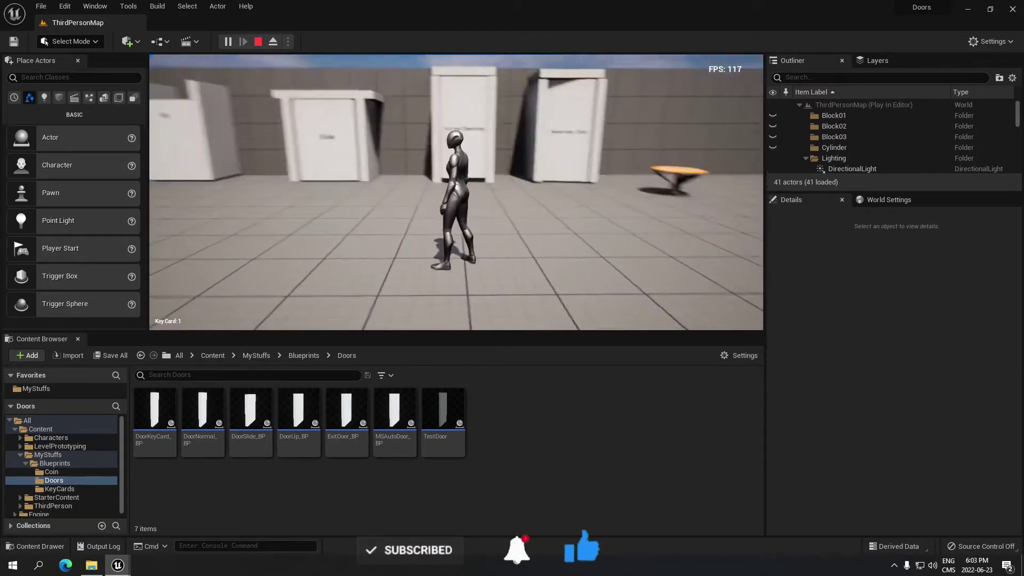
{"action": "key", "text": "a"}
{"action": "key", "text": "w"}
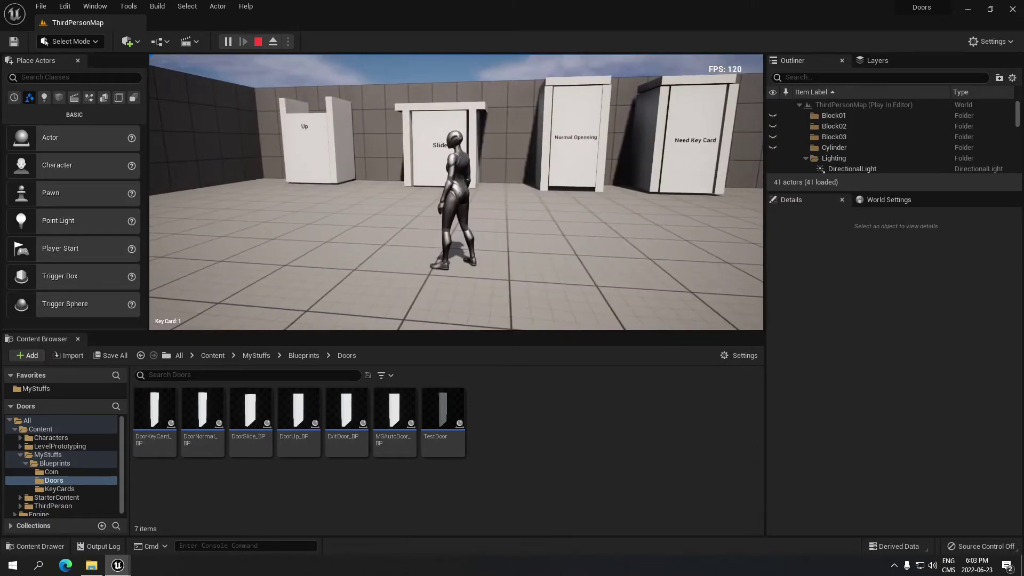
{"action": "key", "text": "Escape"}
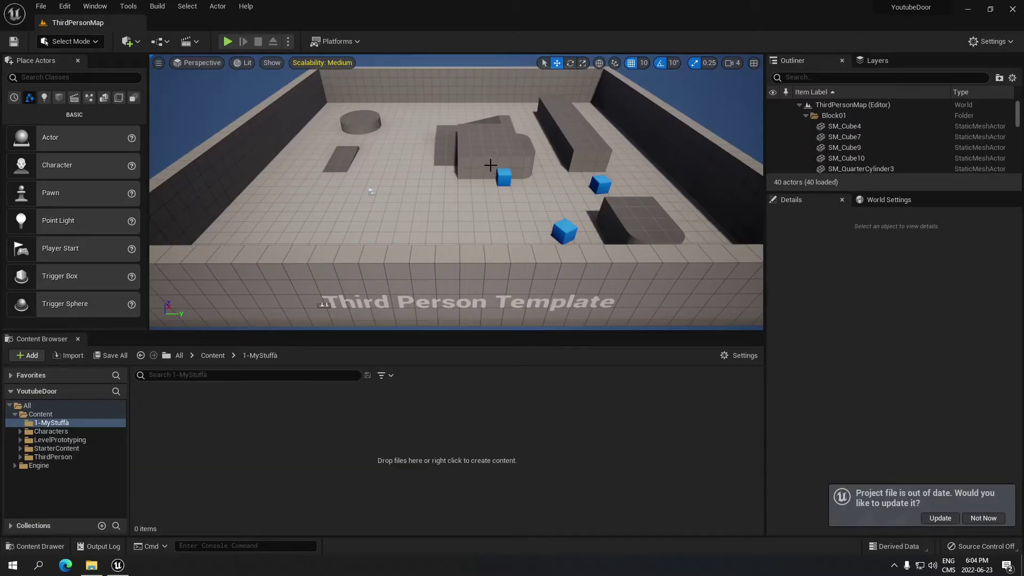
Create a new folder named 1-Mystuffs in the project's Content folder
{"action": "right_click_drag", "start_coordinate": [498, 162], "coordinate": [442, 162]}
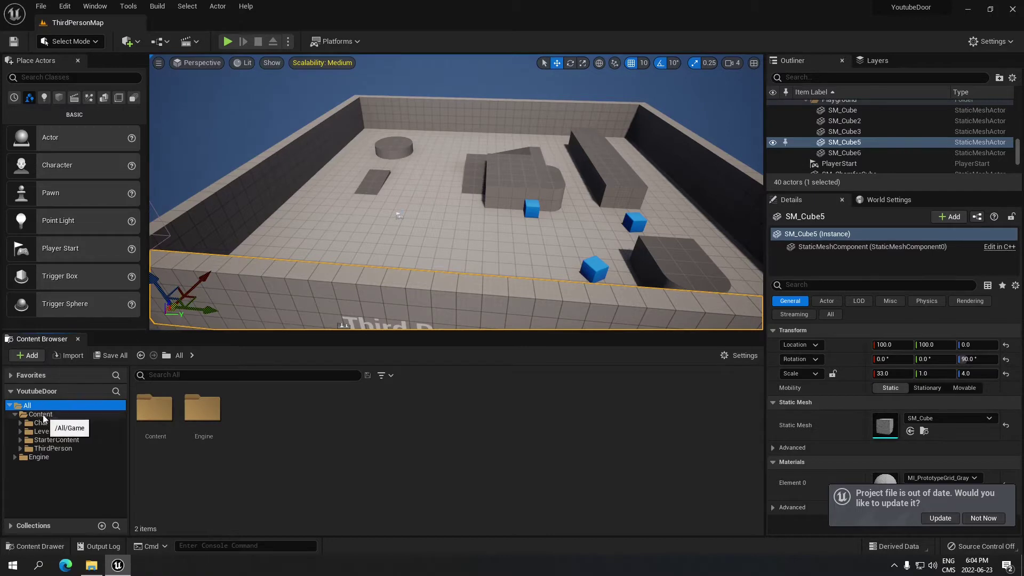
{"action": "left_click", "coordinate": [78, 414]}
{"action": "right_click", "coordinate": [77, 414]}
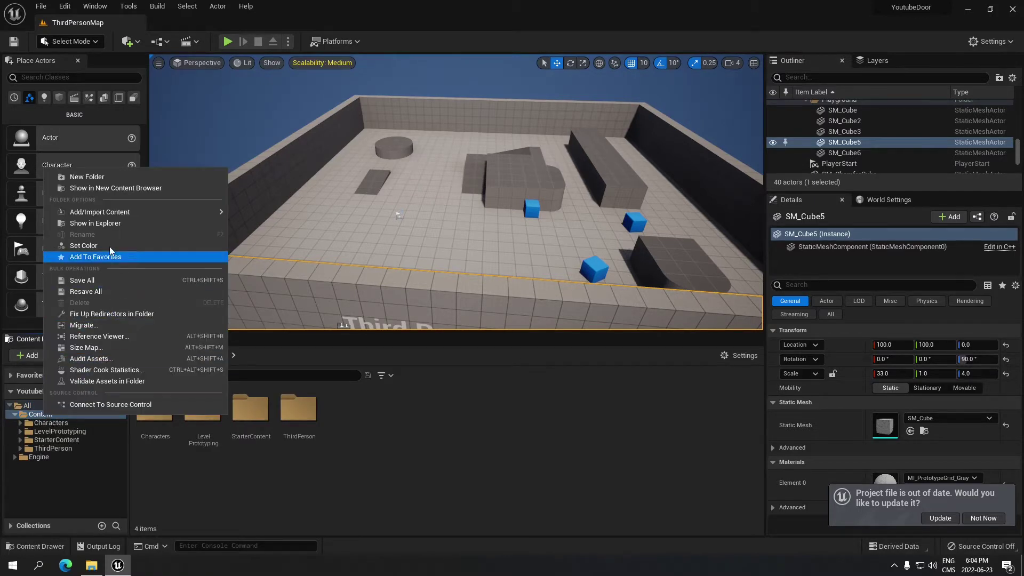
{"action": "left_click", "coordinate": [101, 178]}
{"action": "type", "text": "1-Myst"}
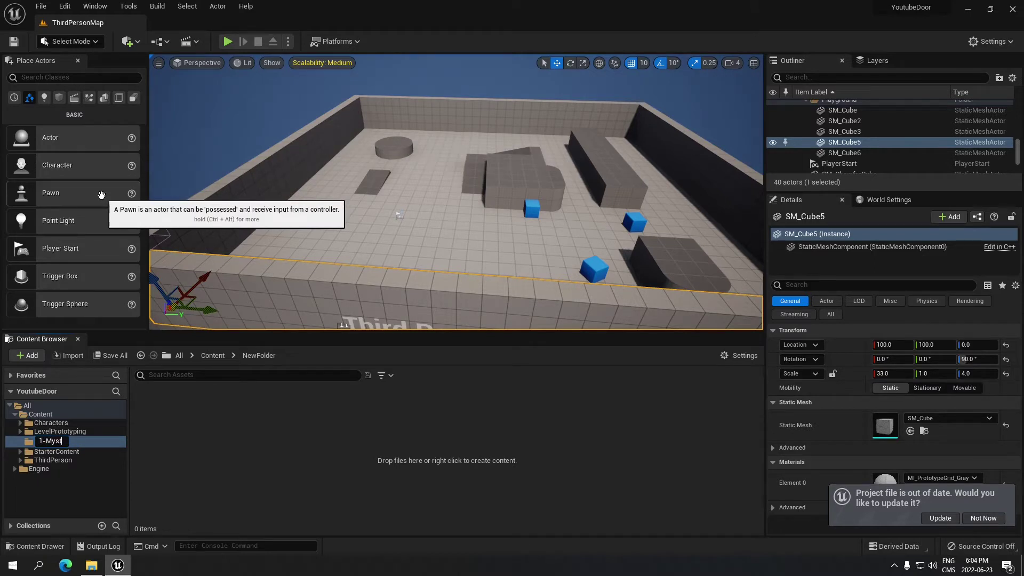
{"action": "type", "text": "uffs"}
{"action": "key", "text": "Return"}
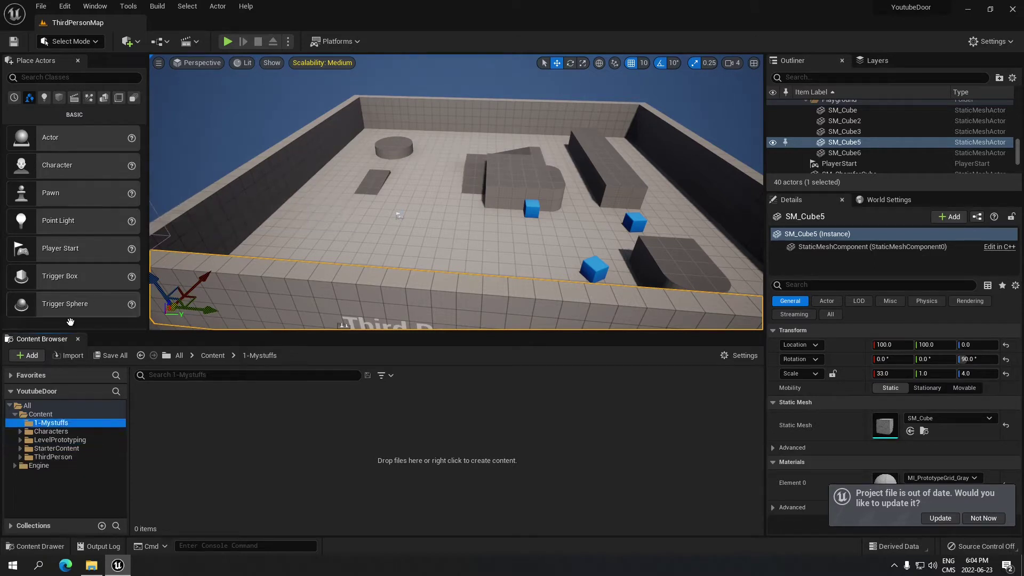
Create a folder named Blueprints inside 1-Mystuffs and open it
{"action": "right_click", "coordinate": [177, 425]}
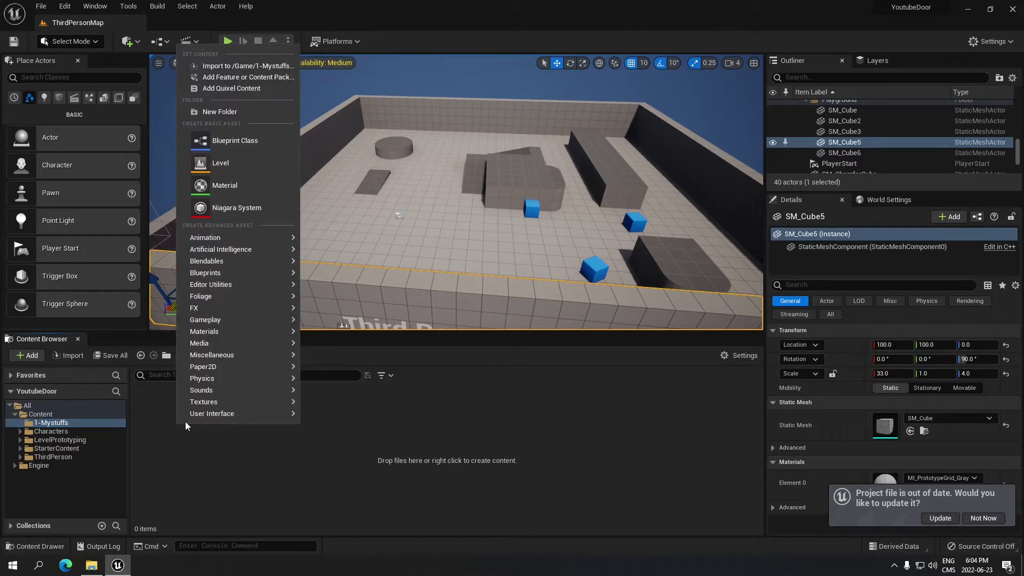
{"action": "left_click", "coordinate": [246, 111]}
{"action": "type", "text": "Blueprints"}
{"action": "key", "text": "Return"}
{"action": "double_click", "coordinate": [140, 426]}
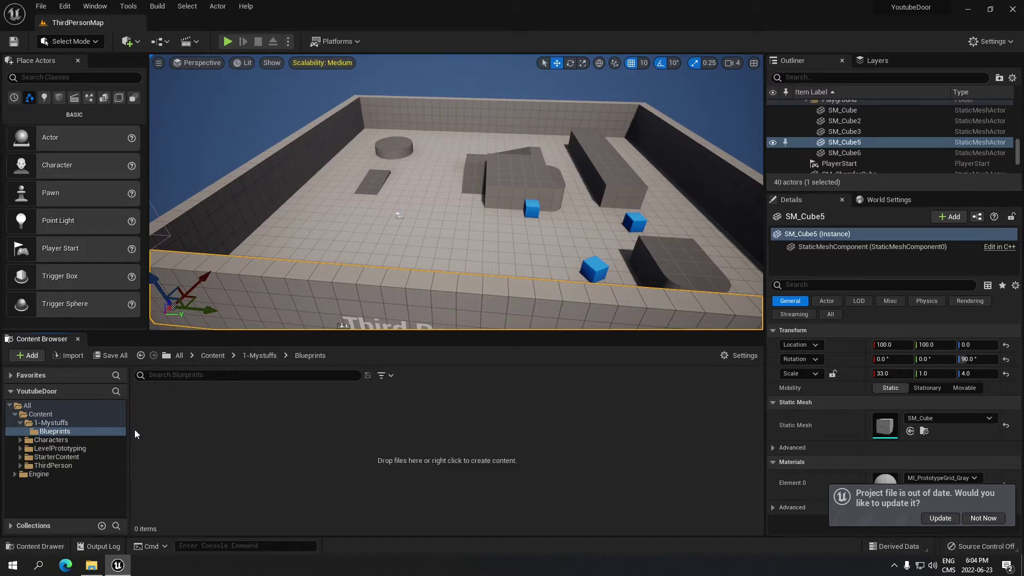
Create an Actor Blueprint class named NormalDoor_BP and open its editor docked beside the ThirdPersonMap tab
{"action": "right_click", "coordinate": [168, 426]}
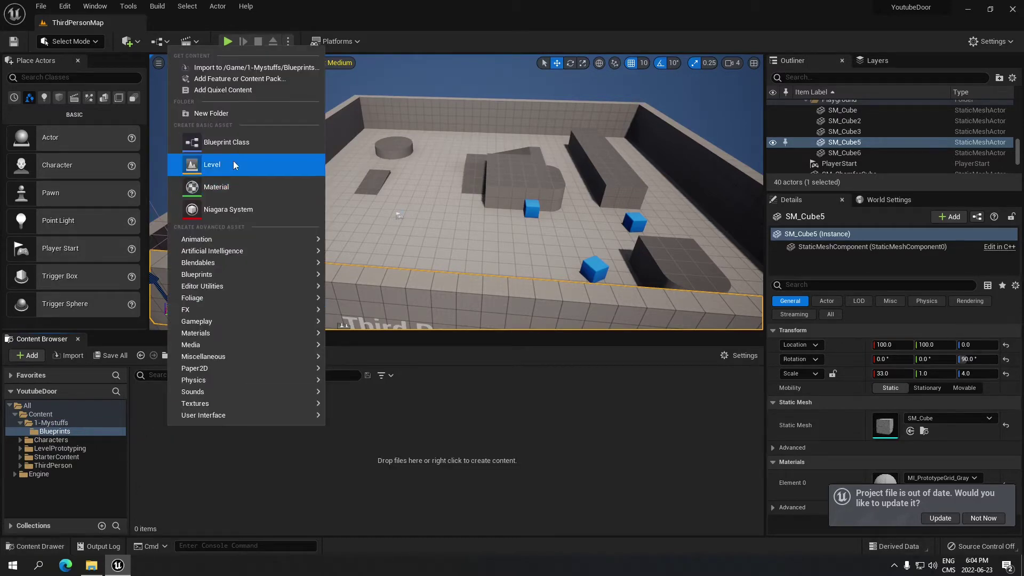
{"action": "left_click", "coordinate": [234, 145]}
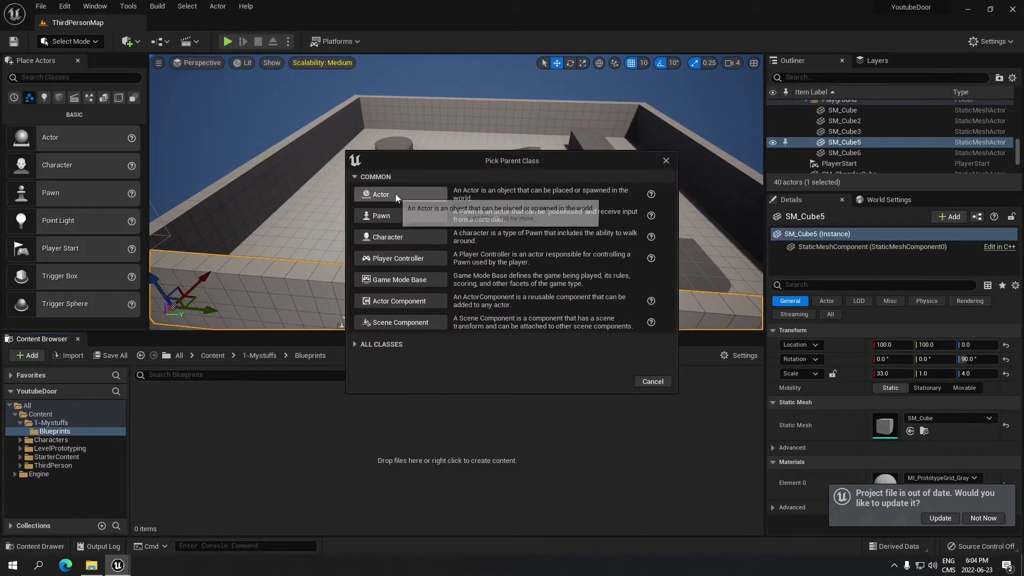
{"action": "left_click", "coordinate": [421, 191]}
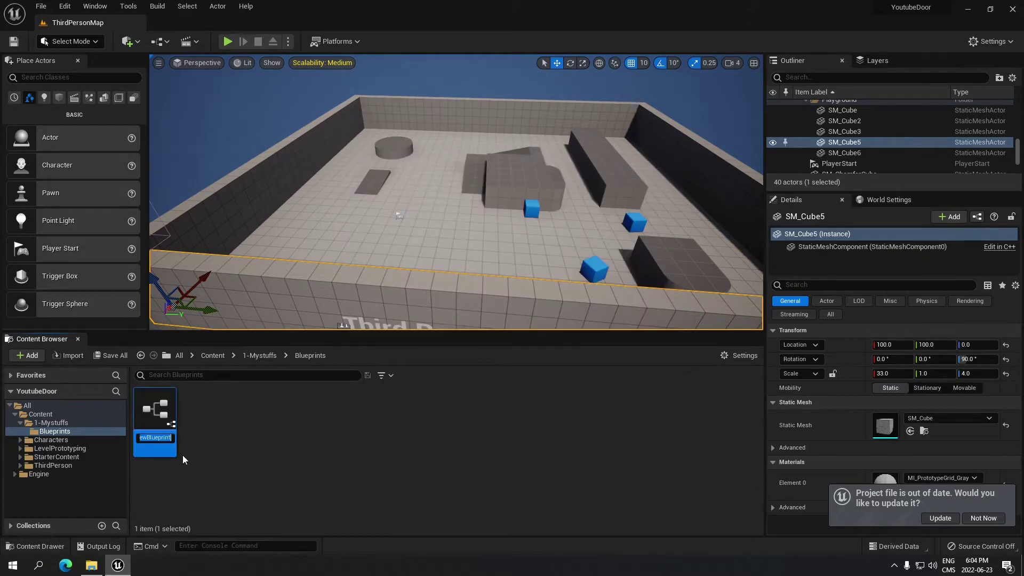
{"action": "type", "text": "NormalDoor_BP"}
{"action": "key", "text": "Return"}
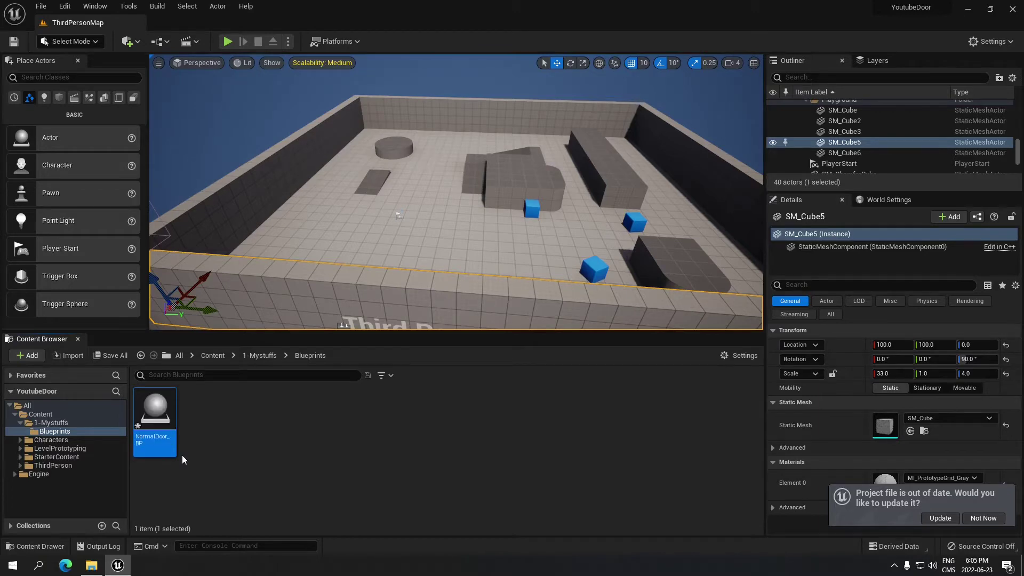
{"action": "double_click", "coordinate": [172, 418]}
{"action": "left_click_drag", "start_coordinate": [85, 57], "coordinate": [194, 27]}
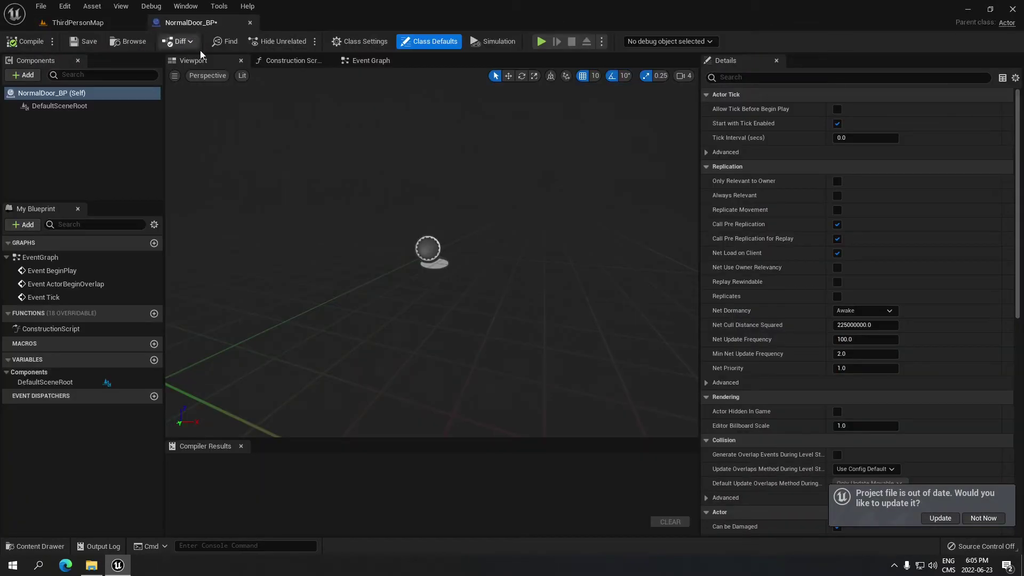
Add a Static Mesh component named Pivot to NormalDoor_BP
{"action": "left_click", "coordinate": [30, 91]}
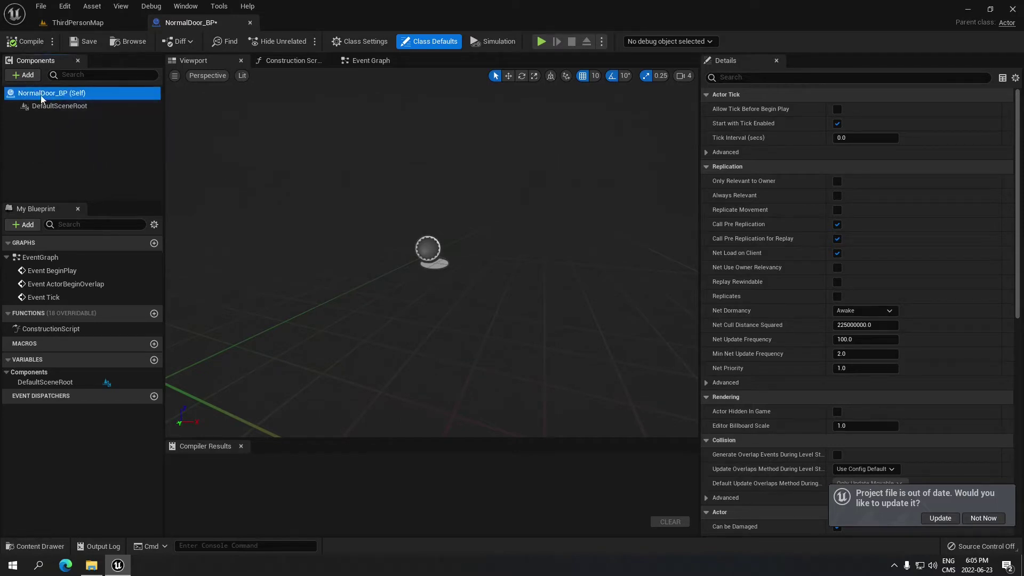
{"action": "left_click", "coordinate": [25, 78]}
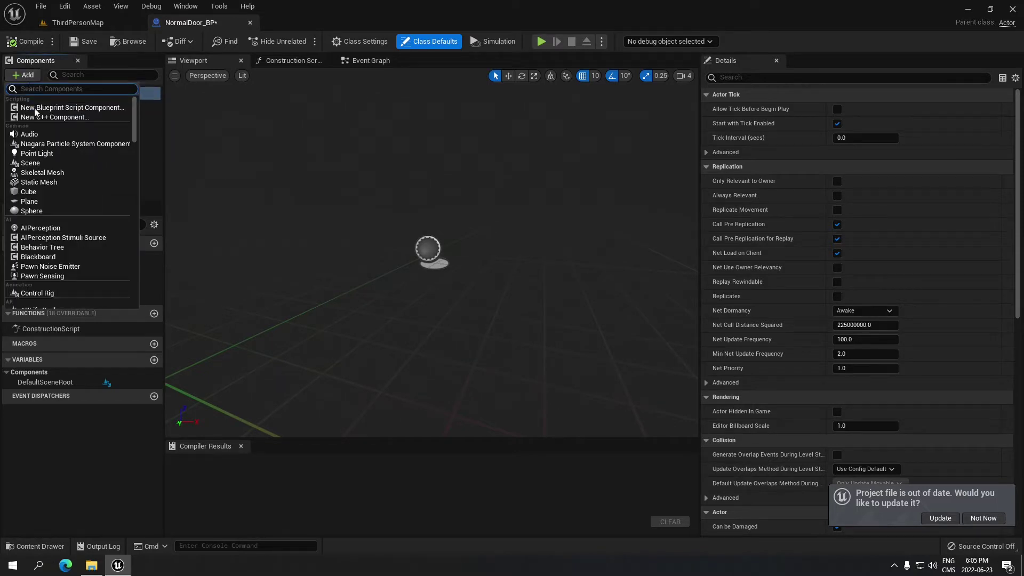
{"action": "left_click", "coordinate": [67, 183]}
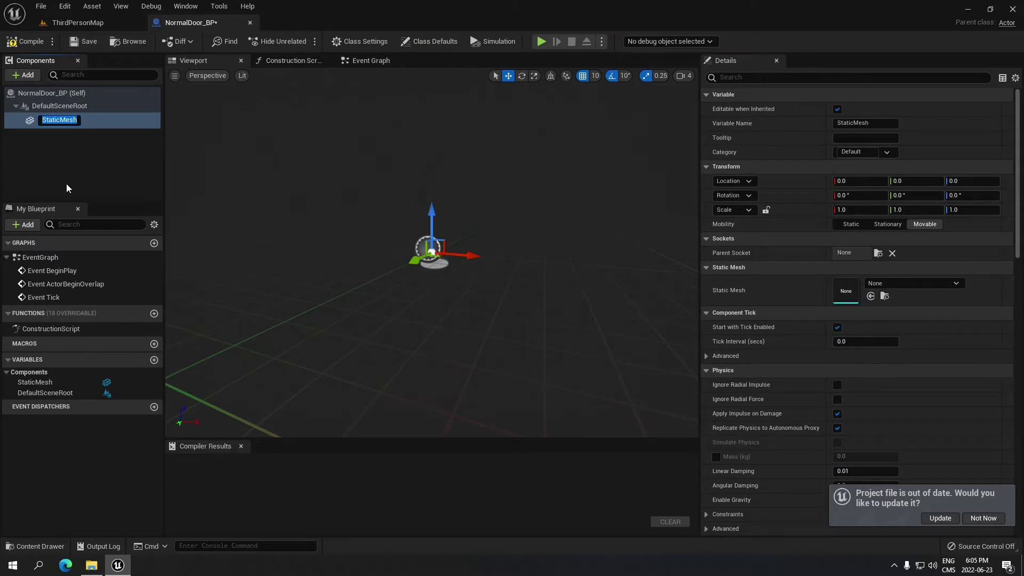
{"action": "type", "text": "Pivot"}
{"action": "key", "text": "Return"}
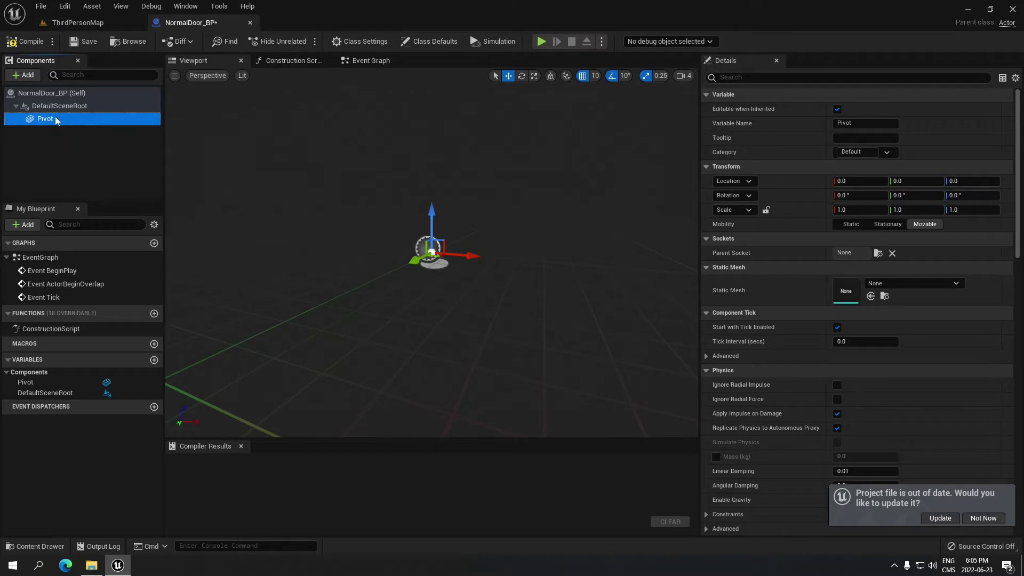
Add a Static Mesh component named Door as a child of Pivot
{"action": "left_click", "coordinate": [25, 75]}
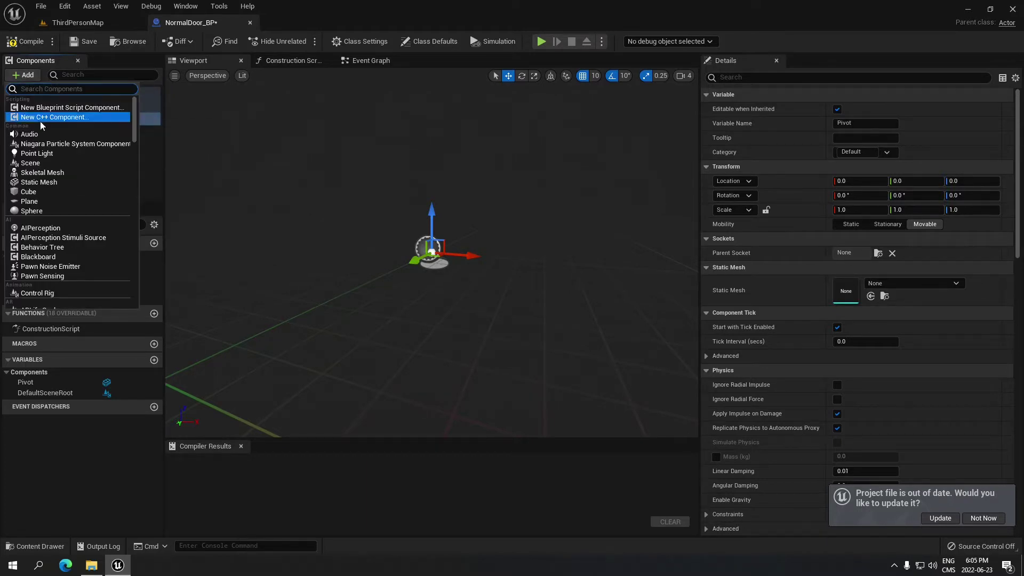
{"action": "left_click", "coordinate": [59, 184]}
{"action": "type", "text": "Door"}
{"action": "key", "text": "Return"}
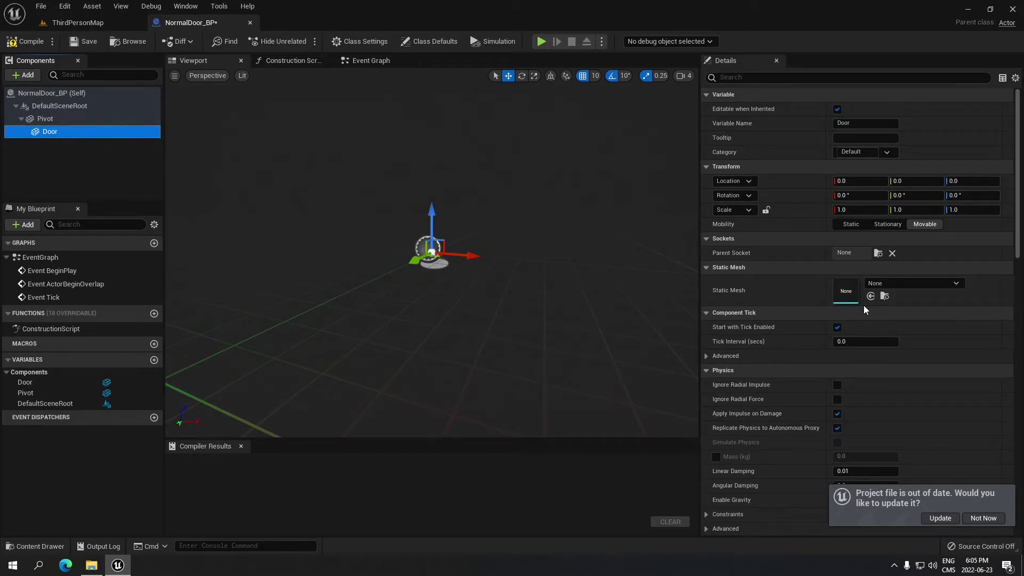
Assign the engine's basic Cube mesh to the Door component and frame it in the viewport
{"action": "left_click", "coordinate": [949, 286]}
{"action": "type", "text": "cub"}
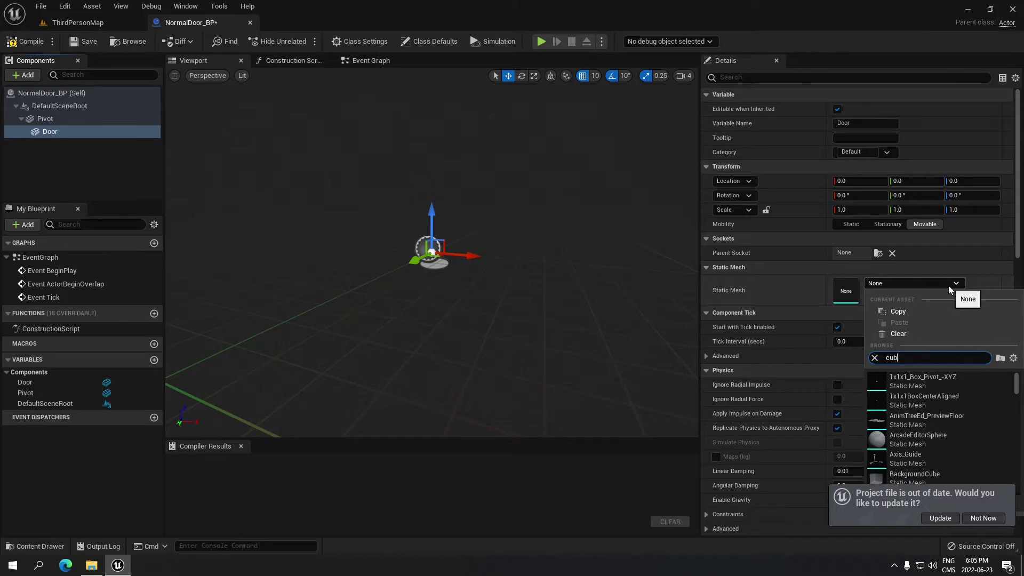
{"action": "type", "text": "e"}
{"action": "left_click", "coordinate": [919, 436]}
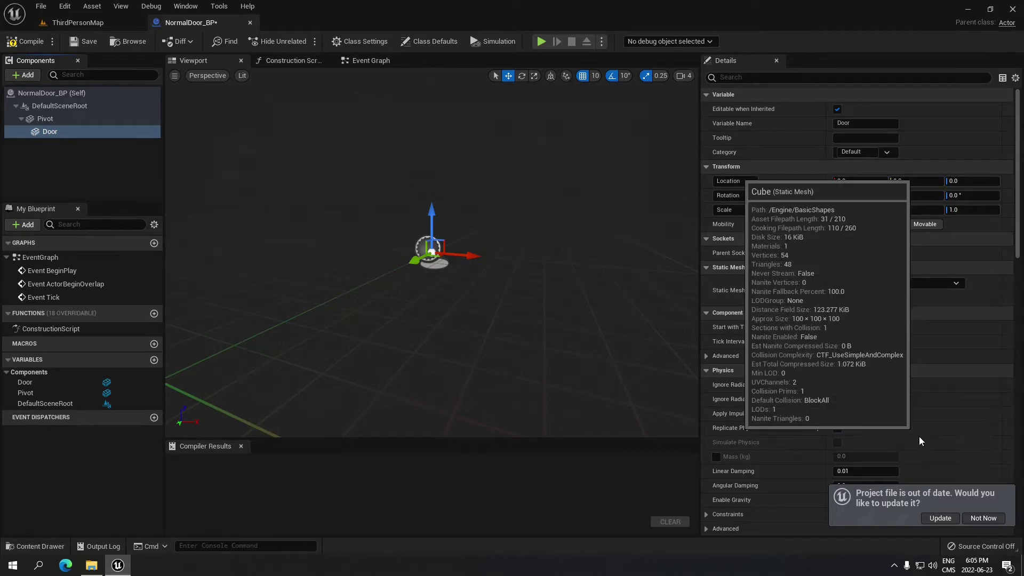
{"action": "key", "text": "f"}
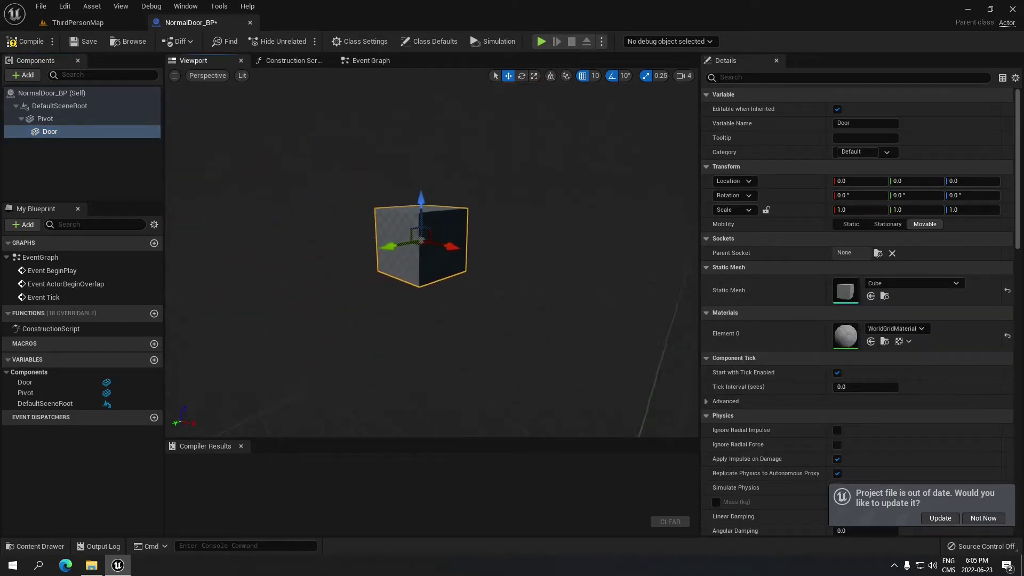
Scale the Door cube to 0.25, 1.25, 2.5 and move it to 0, -60, 100 so one edge meets the pivot
{"action": "key", "text": "e"}
{"action": "key", "text": "r"}
{"action": "left_click_drag", "start_coordinate": [457, 245], "coordinate": [437, 134]}
{"action": "left_click_drag", "start_coordinate": [409, 246], "coordinate": [431, 156]}
{"action": "key", "text": "w"}
{"action": "right_click_drag", "start_coordinate": [495, 181], "coordinate": [376, 195]}
{"action": "left_click_drag", "start_coordinate": [377, 156], "coordinate": [443, 156]}
Examine the origins of the Pivot and Door components relative to the door's hinge edge
{"action": "left_click", "coordinate": [133, 119]}
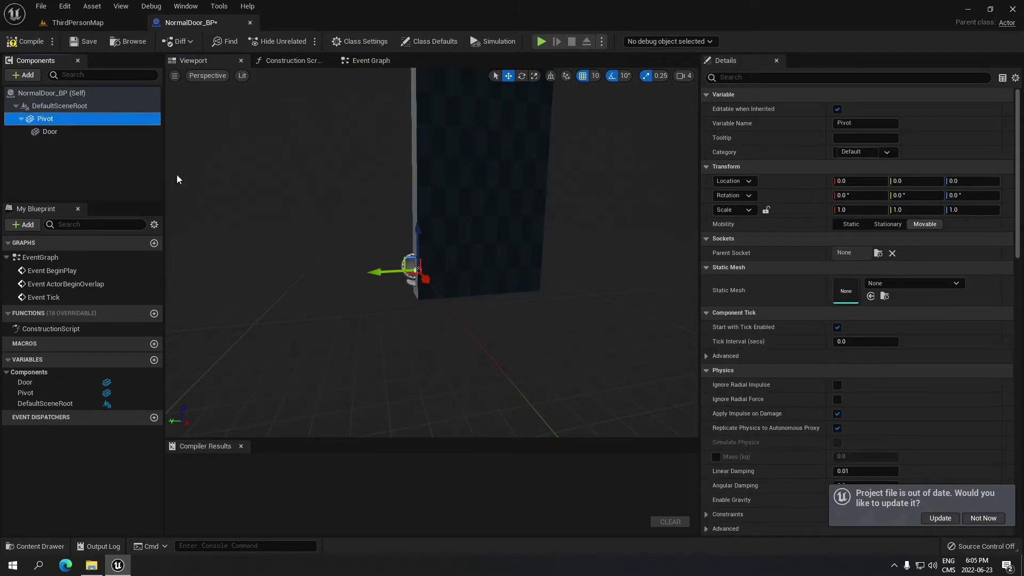
{"action": "left_click", "coordinate": [53, 132]}
{"action": "right_click_drag", "start_coordinate": [383, 332], "coordinate": [383, 314]}
{"action": "key", "text": "w"}
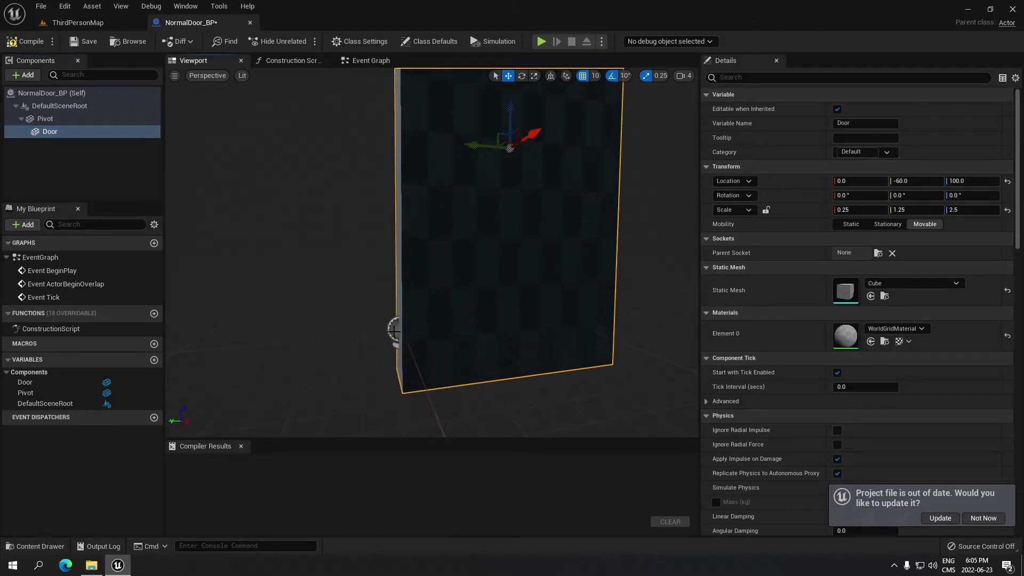
{"action": "left_click", "coordinate": [61, 119]}
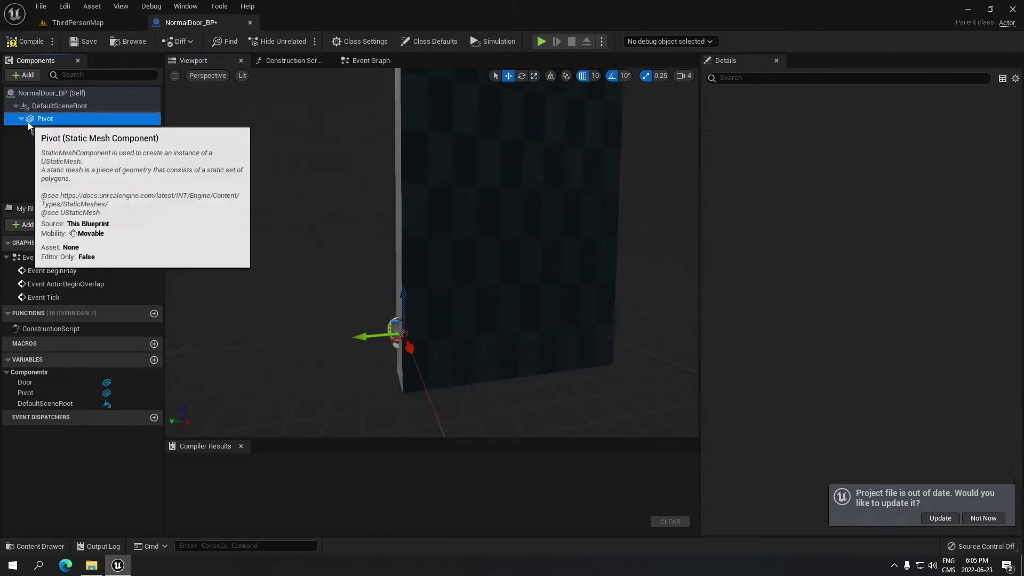
{"action": "left_click", "coordinate": [60, 132]}
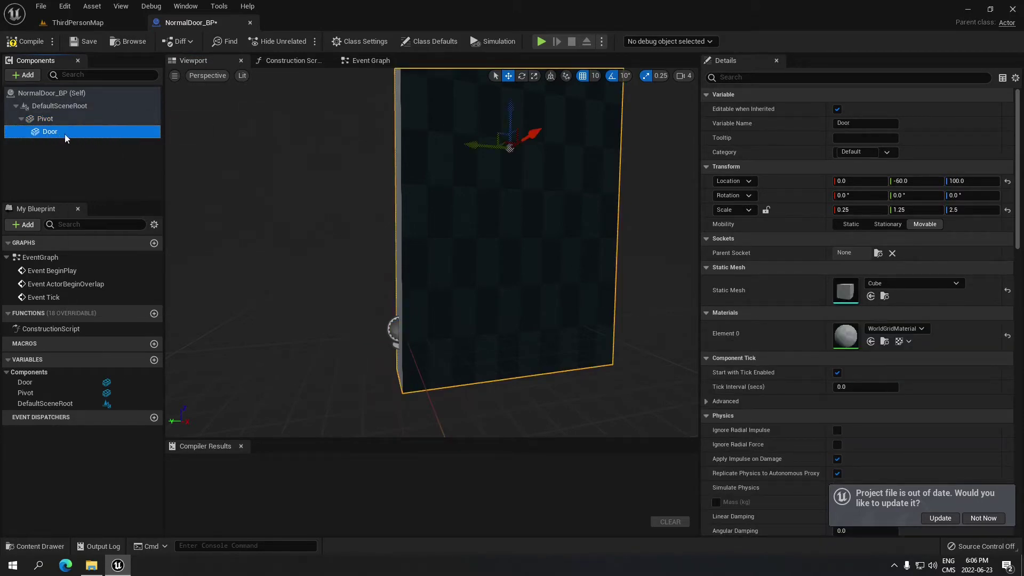
{"action": "left_click", "coordinate": [43, 119]}
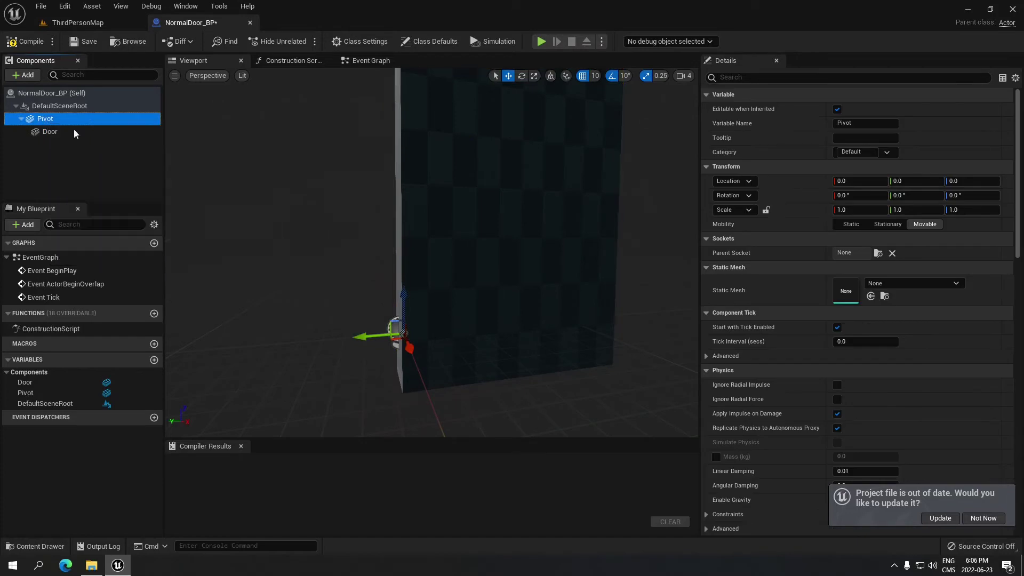
{"action": "left_click", "coordinate": [395, 335]}
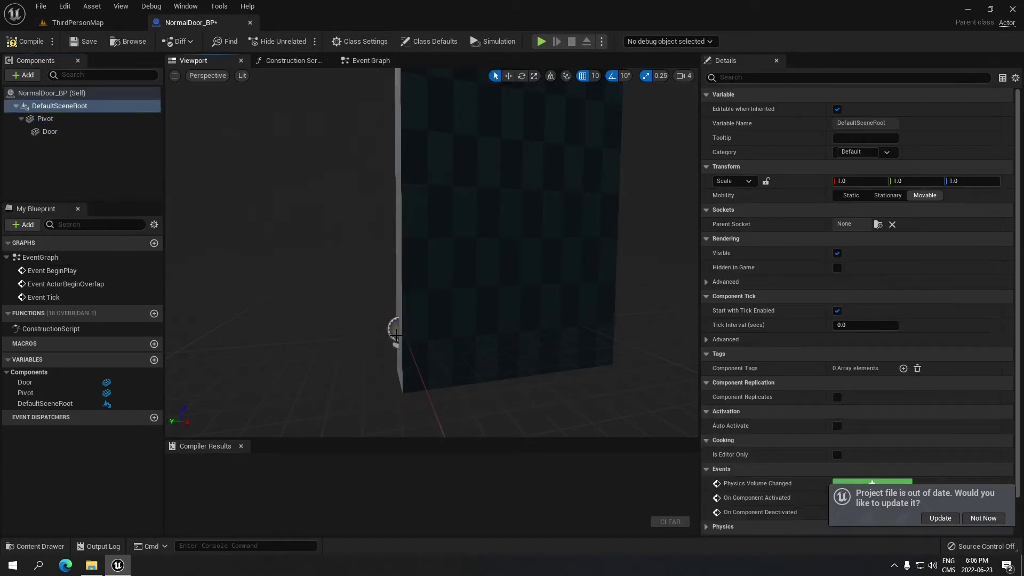
Rotate the Pivot component to test the door's swing and return its rotation to 0°
{"action": "left_click", "coordinate": [44, 119]}
{"action": "left_click", "coordinate": [524, 78]}
{"action": "right_click_drag", "start_coordinate": [375, 355], "coordinate": [408, 355]}
{"action": "left_click_drag", "start_coordinate": [320, 366], "coordinate": [332, 298]}
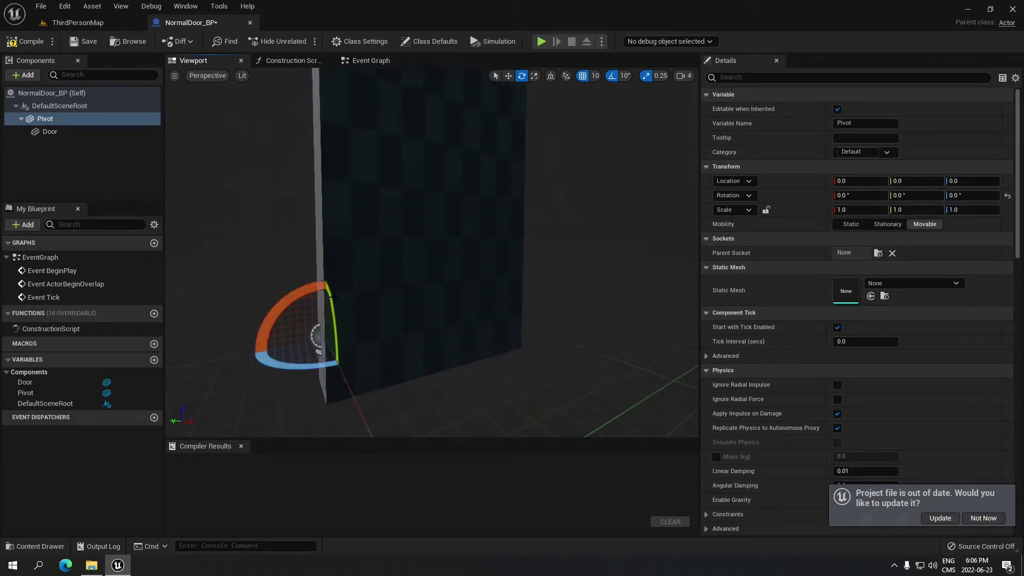
{"action": "mouse_move", "coordinate": [235, 192]}
{"action": "right_mouse_down"}
{"action": "mouse_move", "coordinate": [206, 198]}
{"action": "mouse_move", "coordinate": [239, 189]}
{"action": "right_mouse_up"}
{"action": "key", "text": "s"}
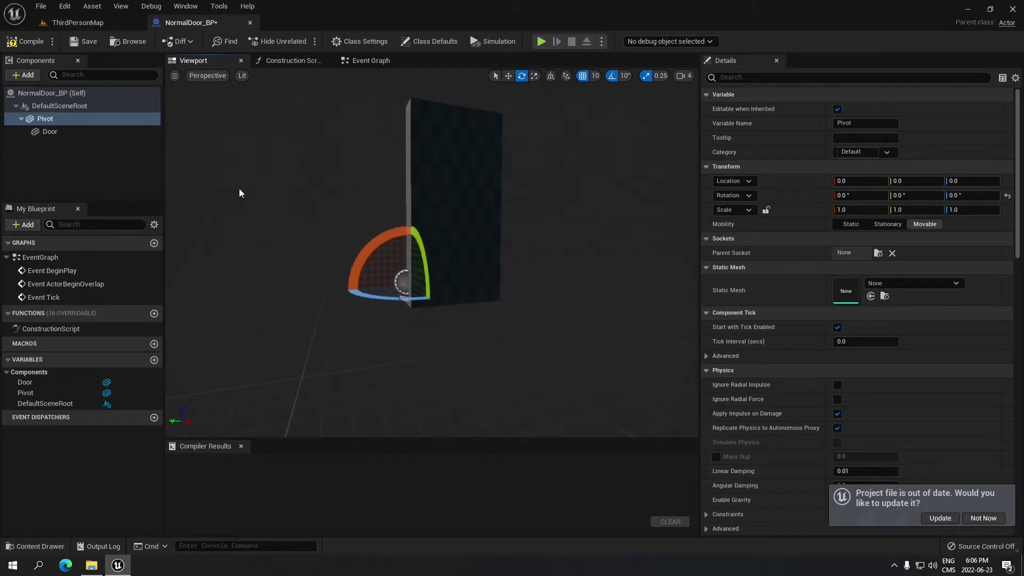
Compile the blueprint and add a Box Collision component parented to Door
{"action": "left_click", "coordinate": [31, 44]}
{"action": "left_click", "coordinate": [29, 76]}
{"action": "type", "text": "colli"}
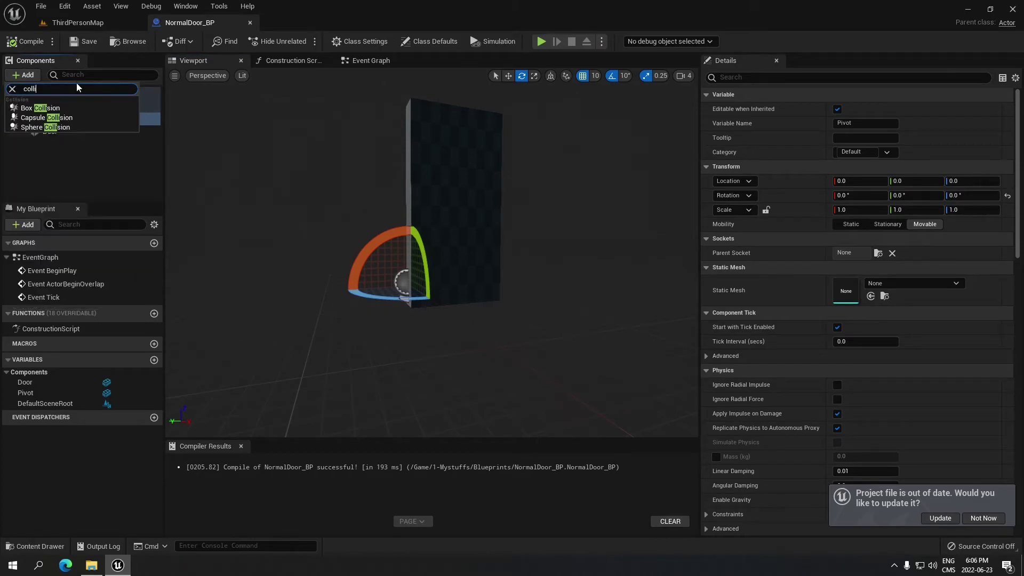
{"action": "left_click", "coordinate": [60, 106]}
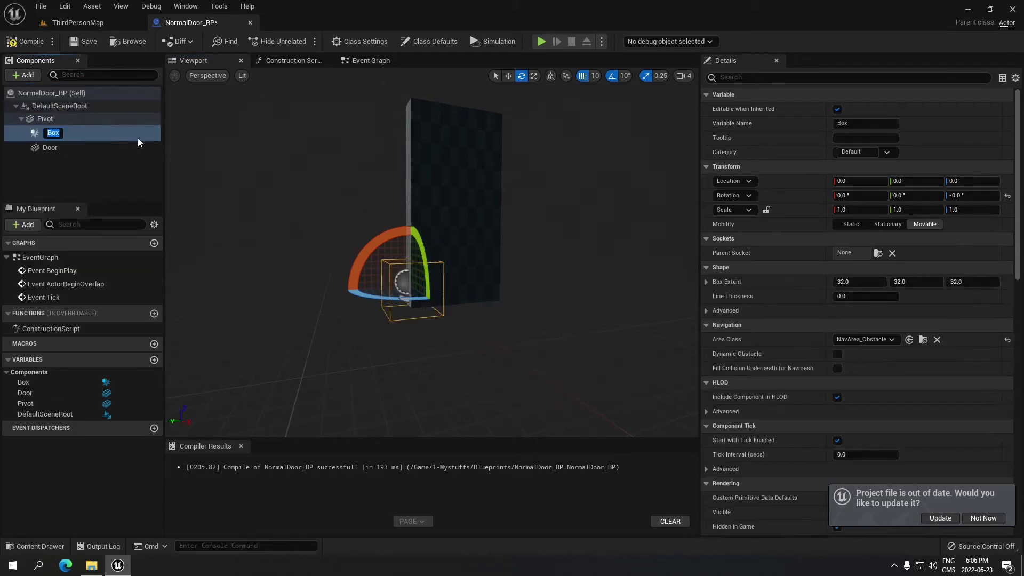
{"action": "left_click", "coordinate": [96, 150]}
{"action": "left_click", "coordinate": [52, 132]}
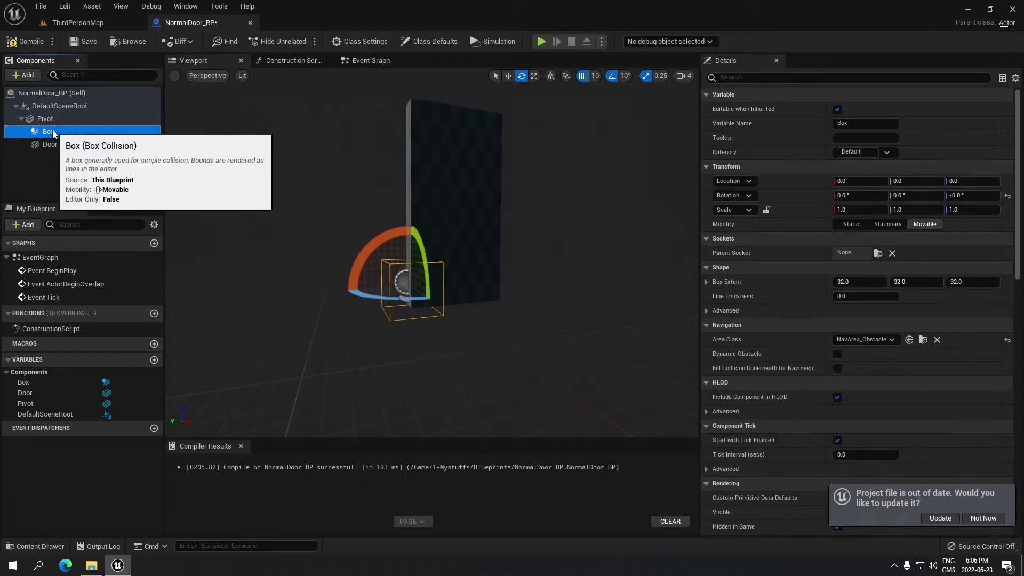
{"action": "left_click_drag", "start_coordinate": [54, 133], "coordinate": [58, 142]}
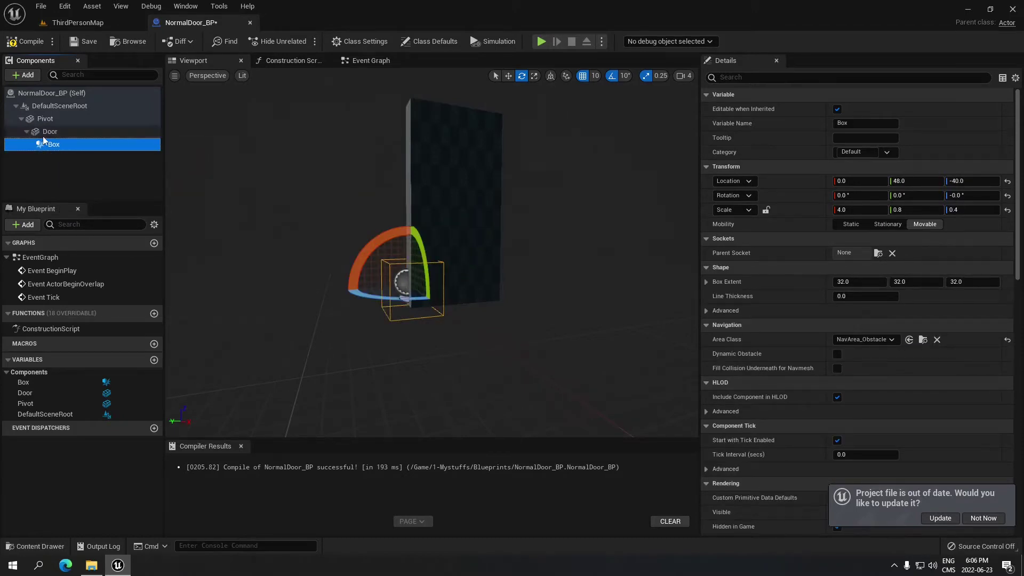
Scale the Box collision to 11.75 in X and 3.05 in Y, and increase its Z scale so it extends around the door
{"action": "left_click", "coordinate": [534, 76]}
{"action": "right_click_drag", "start_coordinate": [381, 288], "coordinate": [303, 288]}
{"action": "left_click_drag", "start_coordinate": [516, 289], "coordinate": [421, 290]}
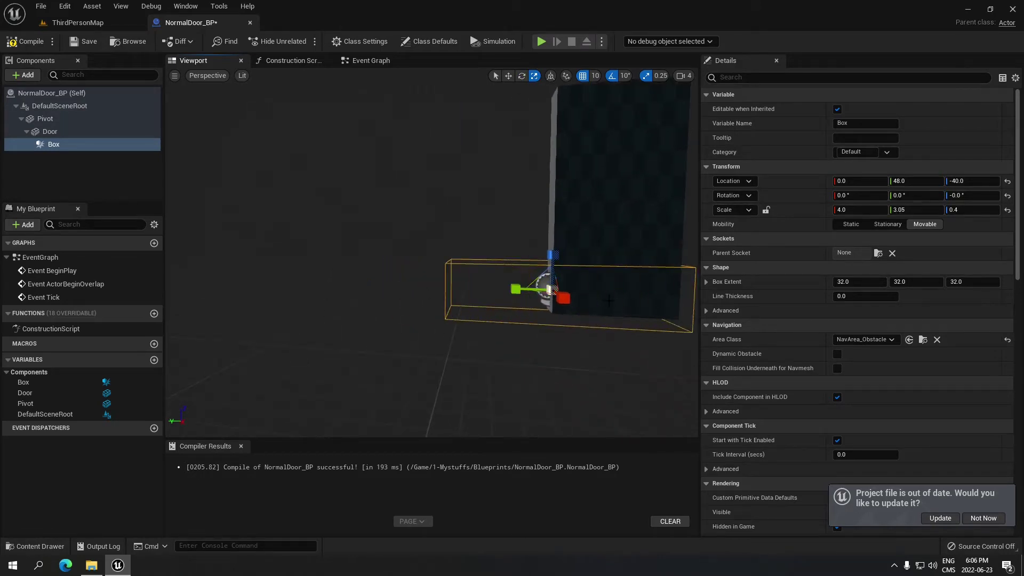
{"action": "left_click_drag", "start_coordinate": [563, 298], "coordinate": [677, 367]}
{"action": "left_click_drag", "start_coordinate": [553, 253], "coordinate": [553, 221]}
Centre the Box collision on the door at Y 0 with a Z scale of 0.65 and compile the blueprint
{"action": "right_click_drag", "start_coordinate": [558, 289], "coordinate": [581, 290]}
{"action": "key", "text": "s"}
{"action": "key", "text": "w"}
{"action": "left_click_drag", "start_coordinate": [477, 276], "coordinate": [536, 278]}
{"action": "key", "text": "r"}
{"action": "left_click_drag", "start_coordinate": [517, 237], "coordinate": [517, 259]}
{"action": "right_click_drag", "start_coordinate": [518, 259], "coordinate": [592, 257]}
{"action": "key", "text": "a"}
{"action": "key", "text": "w"}
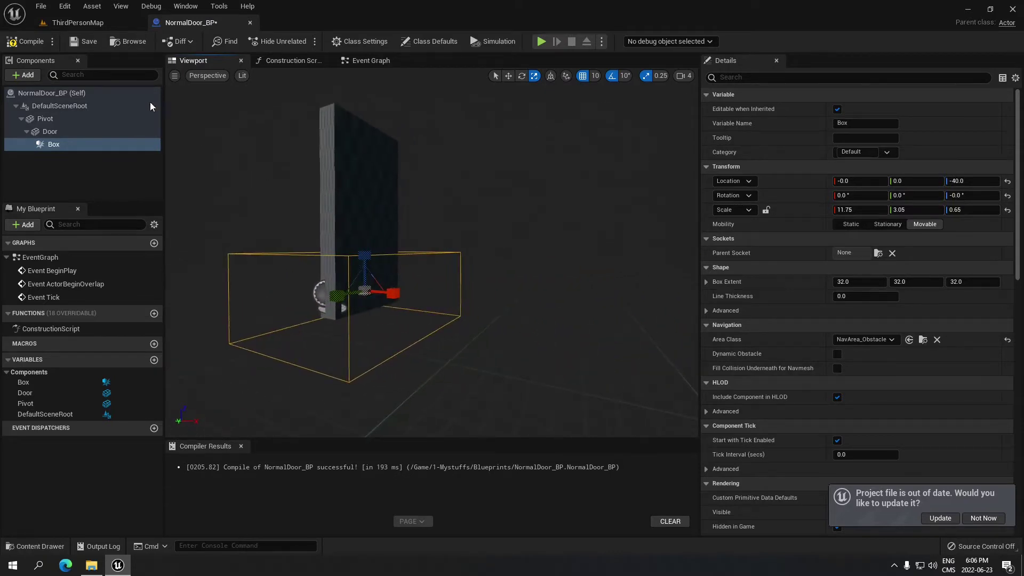
{"action": "left_click", "coordinate": [31, 41]}
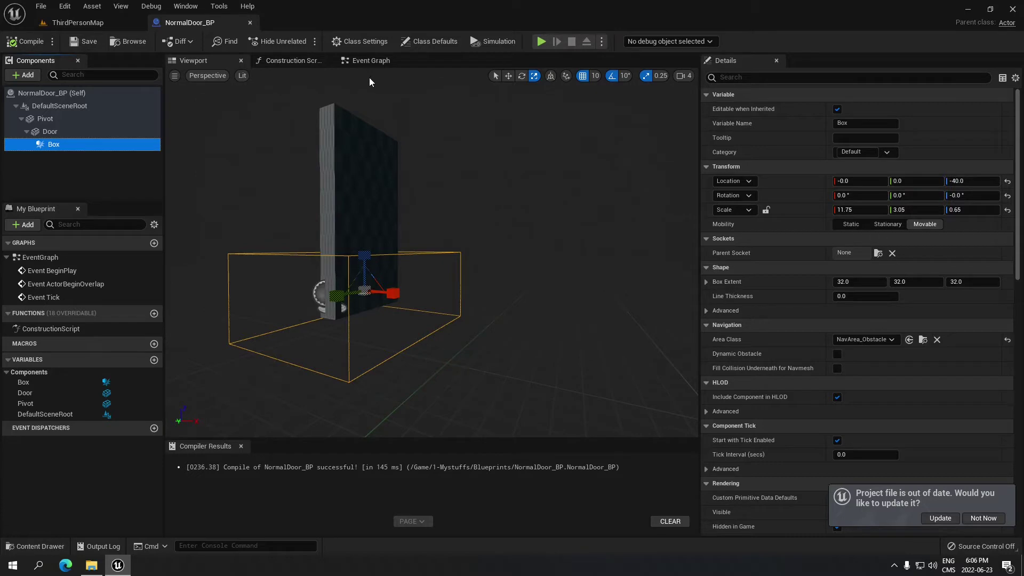
Delete all the default event nodes from the blueprint's Event Graph
{"action": "left_click", "coordinate": [371, 62]}
{"action": "left_click_drag", "start_coordinate": [363, 141], "coordinate": [589, 409]}
{"action": "key", "text": "Delete"}
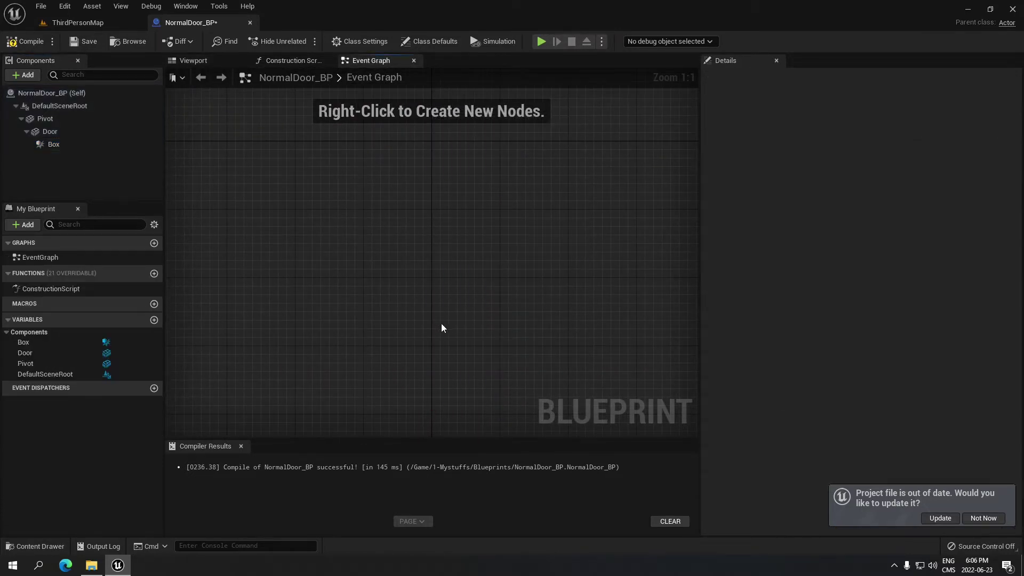
{"action": "right_click_drag", "start_coordinate": [336, 186], "coordinate": [249, 161]}
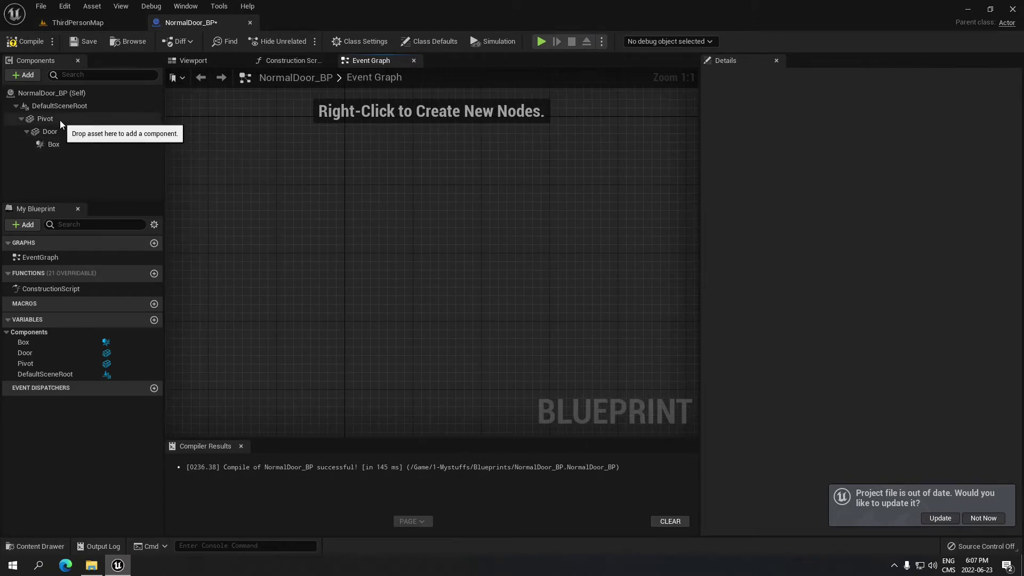
Add OnComponentBeginOverlap and OnComponentEndOverlap events for the Box component
{"action": "left_click", "coordinate": [60, 144]}
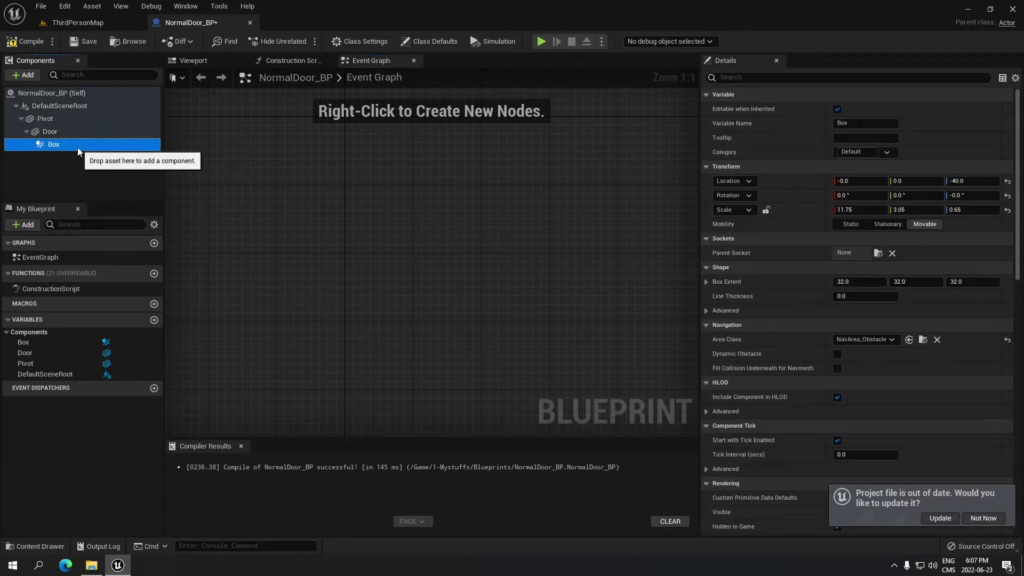
{"action": "right_click", "coordinate": [78, 149]}
{"action": "mouse_move", "coordinate": [142, 173]}
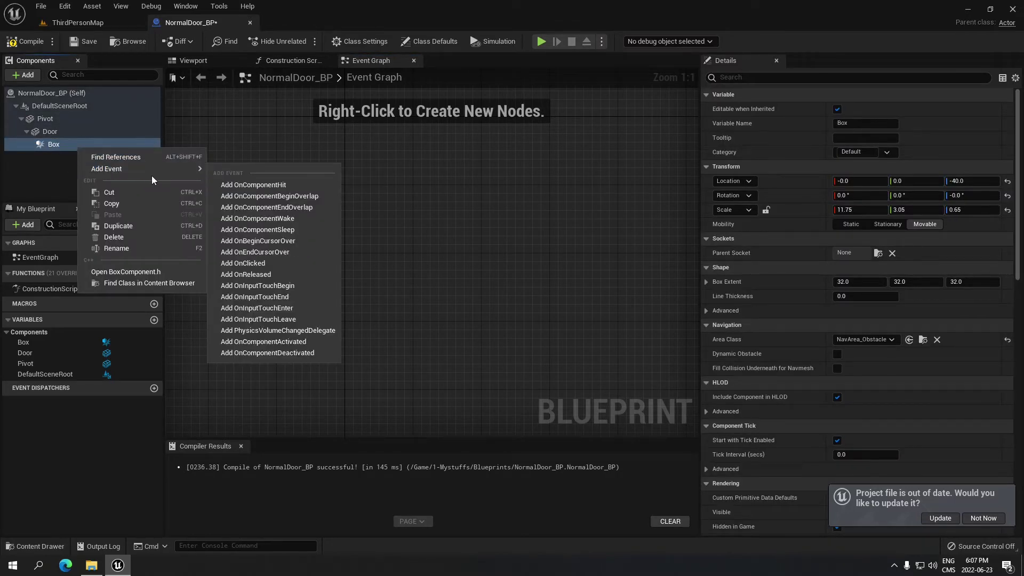
{"action": "left_click", "coordinate": [321, 197]}
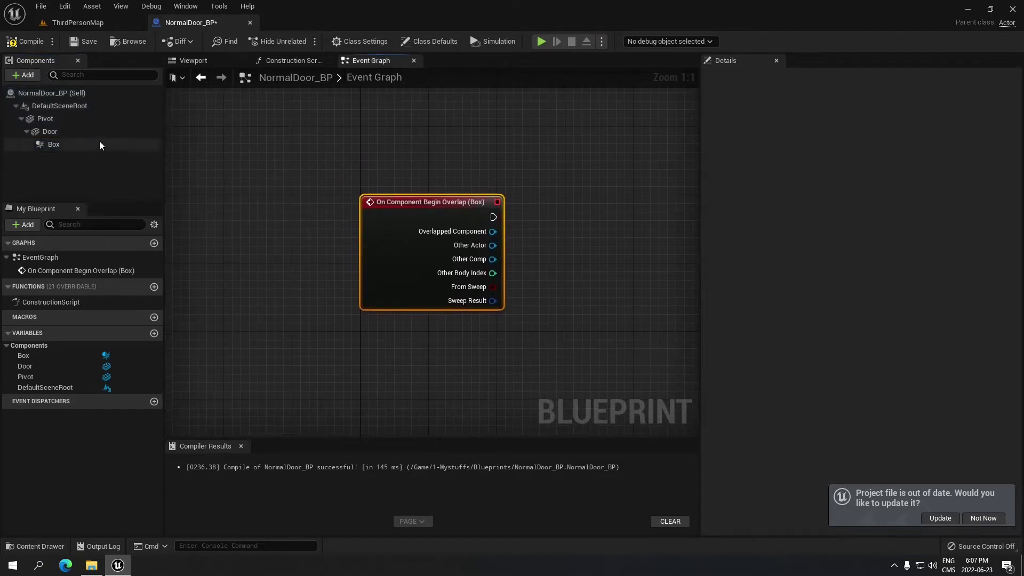
{"action": "right_click", "coordinate": [59, 142]}
{"action": "mouse_move", "coordinate": [139, 162]}
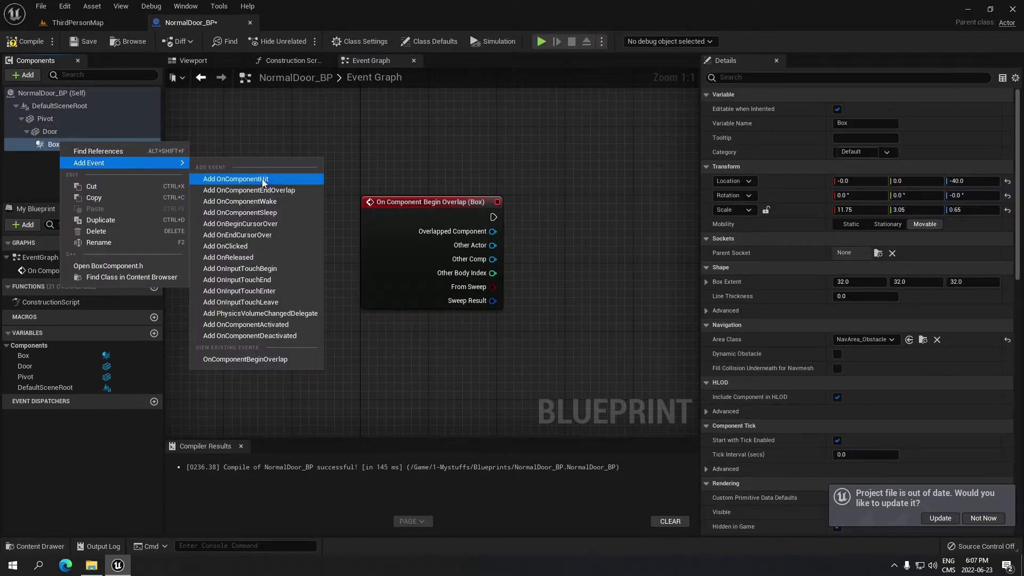
{"action": "left_click", "coordinate": [296, 191]}
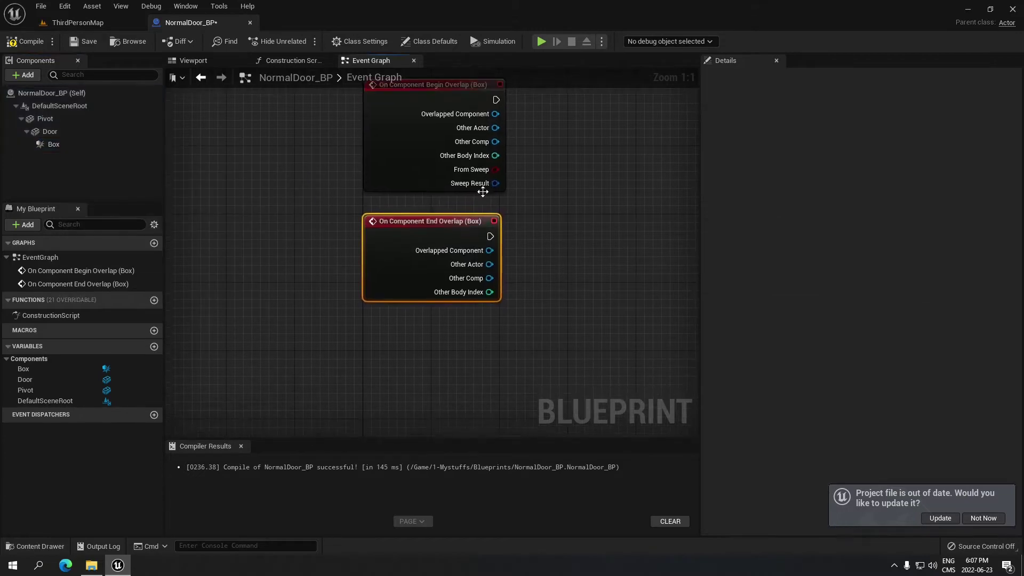
Cast the Begin Overlap event's Other Actor to BP_ThirdPersonCharacter and align the cast node with the event
{"action": "left_click_drag", "start_coordinate": [308, 150], "coordinate": [379, 139]}
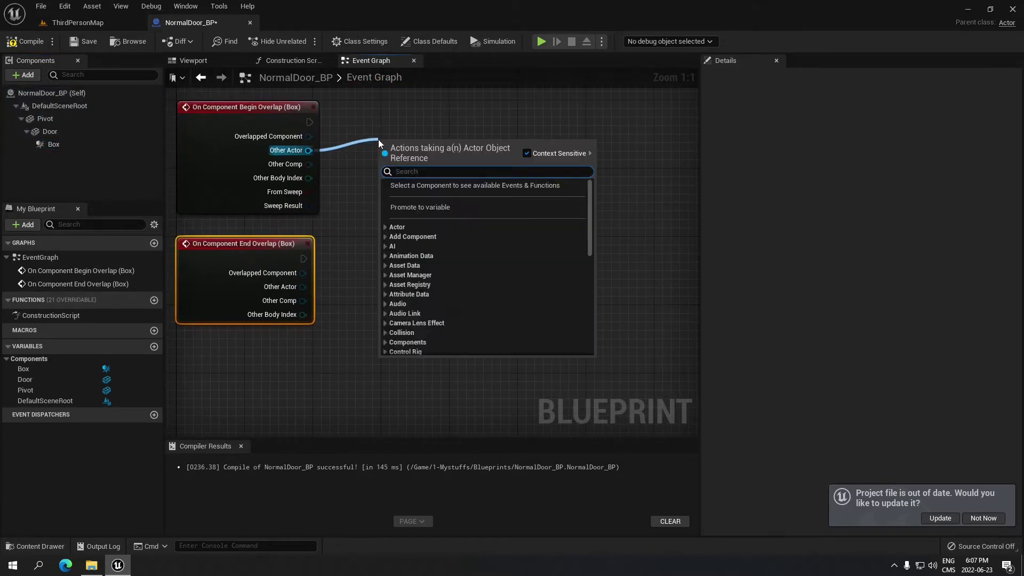
{"action": "type", "text": "third"}
{"action": "left_click", "coordinate": [464, 204]}
{"action": "left_click_drag", "start_coordinate": [459, 162], "coordinate": [454, 114]}
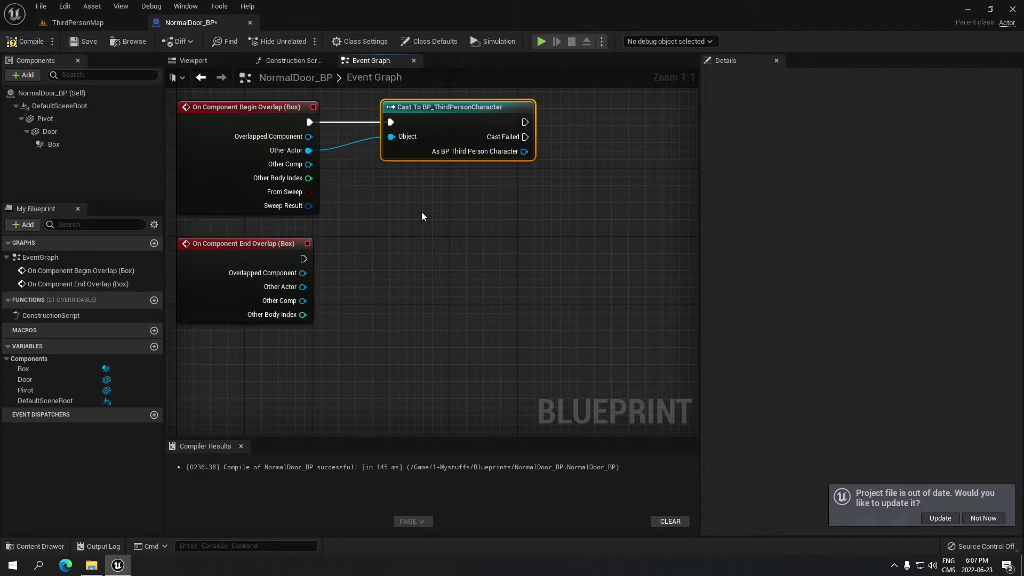
Cast the End Overlap event's Other Actor to BP_ThirdPersonCharacter and align the cast node with its event
{"action": "left_click_drag", "start_coordinate": [342, 280], "coordinate": [383, 261]}
{"action": "type", "text": "third"}
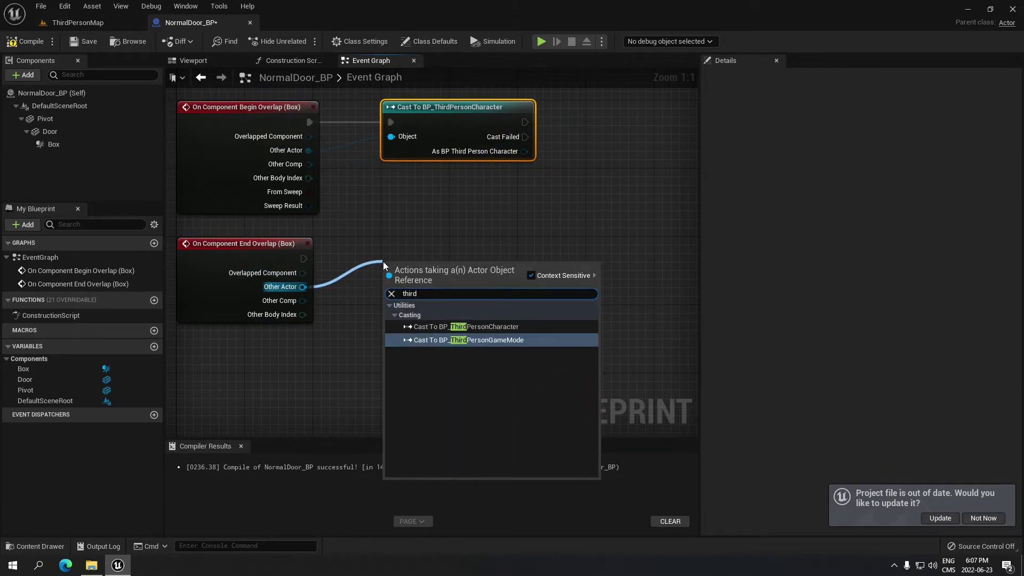
{"action": "left_click", "coordinate": [494, 328]}
{"action": "left_click_drag", "start_coordinate": [444, 250], "coordinate": [443, 241]}
Add a Delay node with a duration of 3 seconds after the End Overlap cast
{"action": "right_click_drag", "start_coordinate": [578, 196], "coordinate": [353, 230]}
{"action": "left_click_drag", "start_coordinate": [299, 293], "coordinate": [350, 296]}
{"action": "type", "text": "delay"}
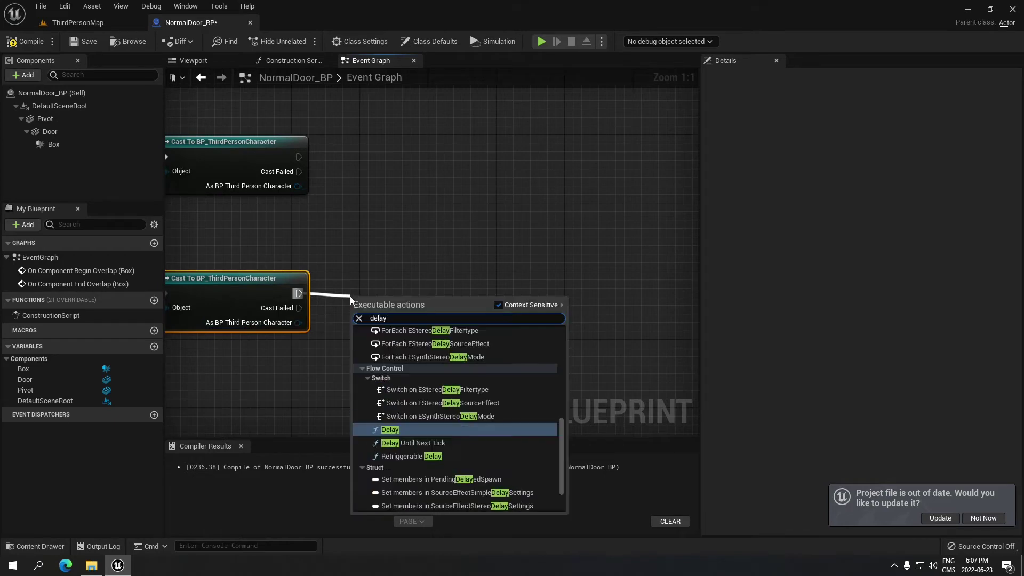
{"action": "left_click", "coordinate": [404, 430]}
{"action": "left_click_drag", "start_coordinate": [406, 311], "coordinate": [414, 285]}
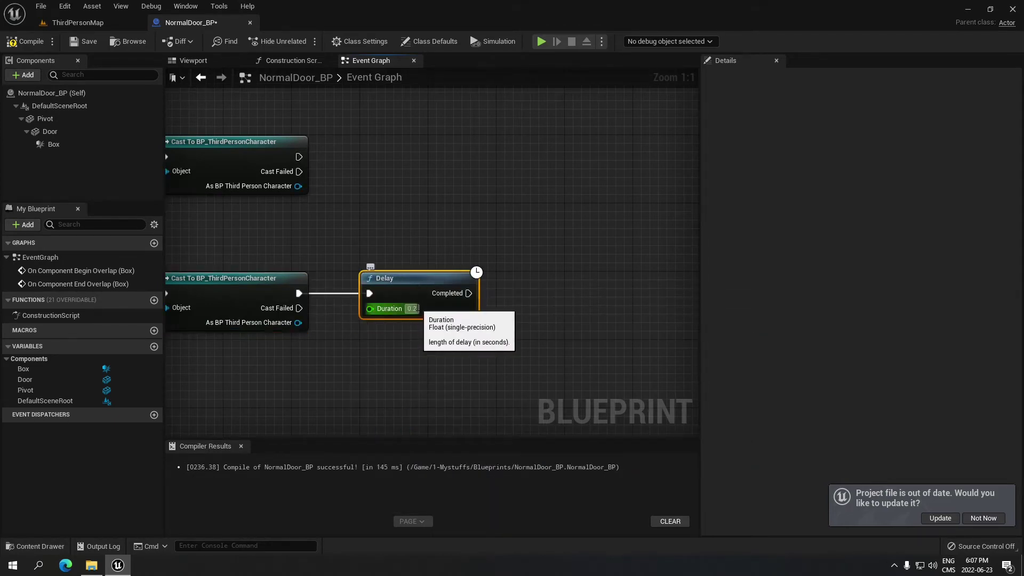
{"action": "type", "text": "3"}
{"action": "left_click", "coordinate": [488, 177]}
Add a timeline named NormalDoor that the Begin Overlap cast plays, and connect the Delay's Completed output to its Reverse input
{"action": "right_click_drag", "start_coordinate": [417, 185], "coordinate": [360, 194]}
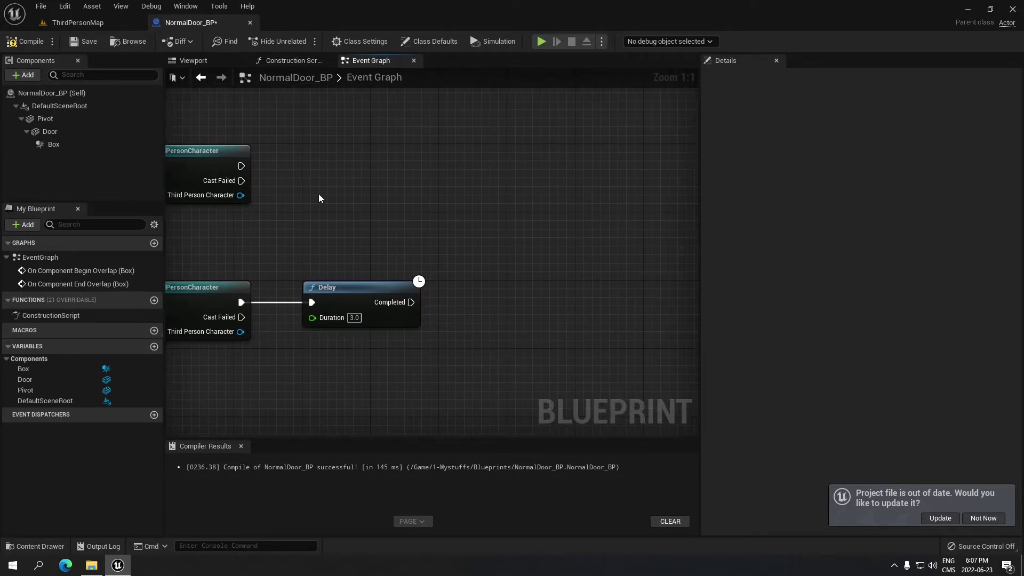
{"action": "left_click_drag", "start_coordinate": [240, 166], "coordinate": [455, 170]}
{"action": "type", "text": "timeli"}
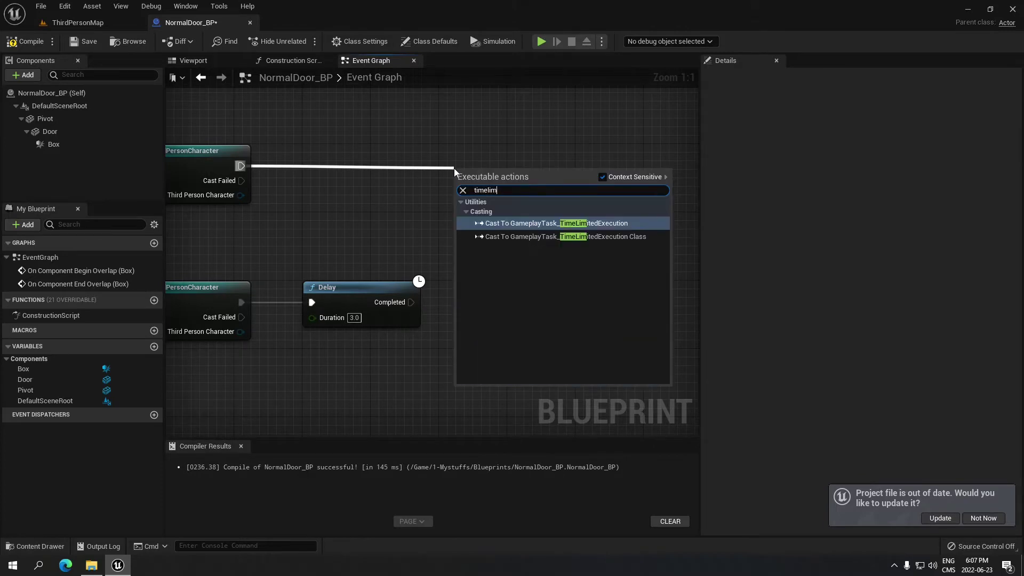
{"action": "type", "text": "ne"}
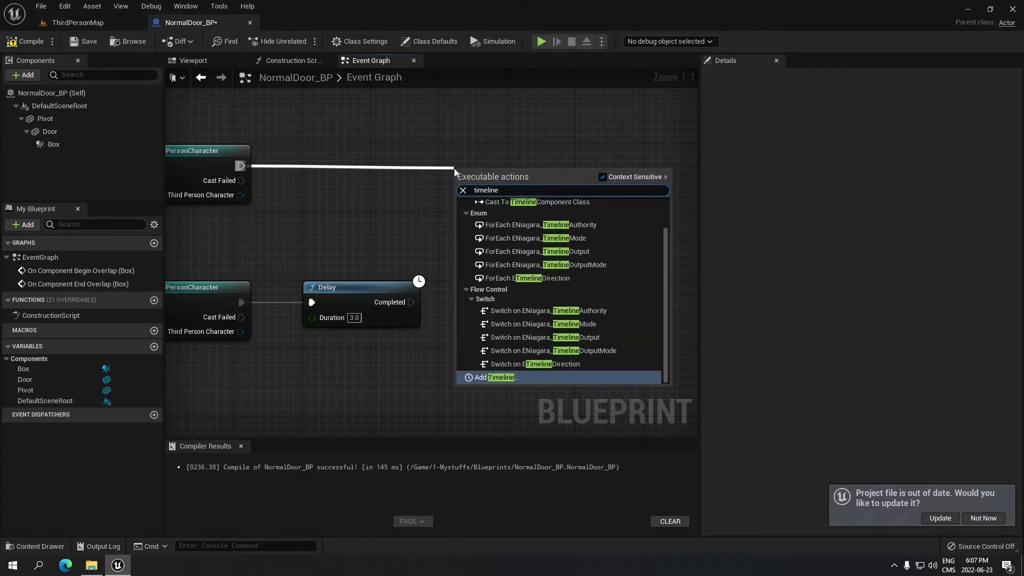
{"action": "left_click", "coordinate": [492, 380]}
{"action": "type", "text": "Door"}
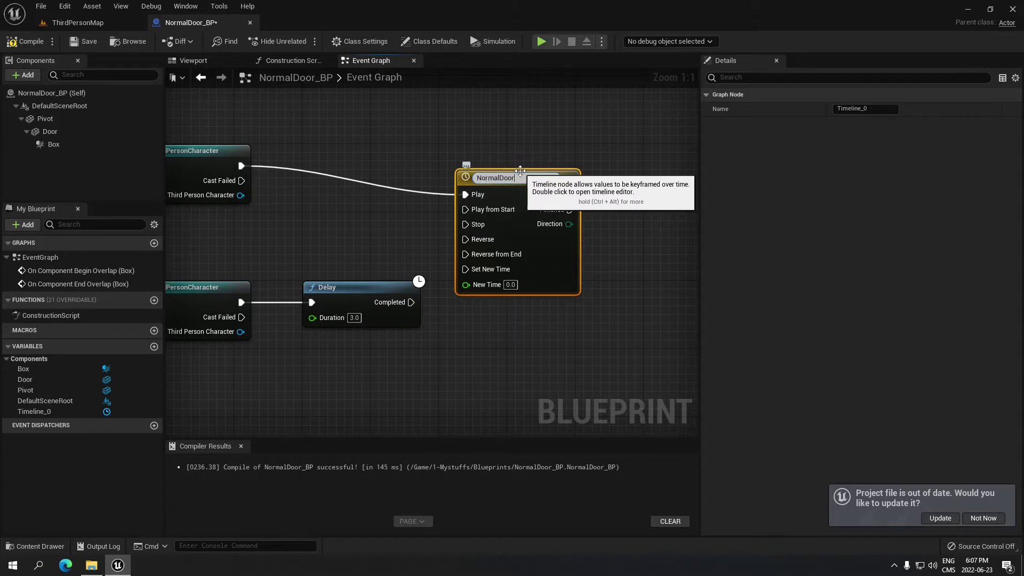
{"action": "key", "text": "Return"}
{"action": "left_click_drag", "start_coordinate": [522, 180], "coordinate": [530, 154]}
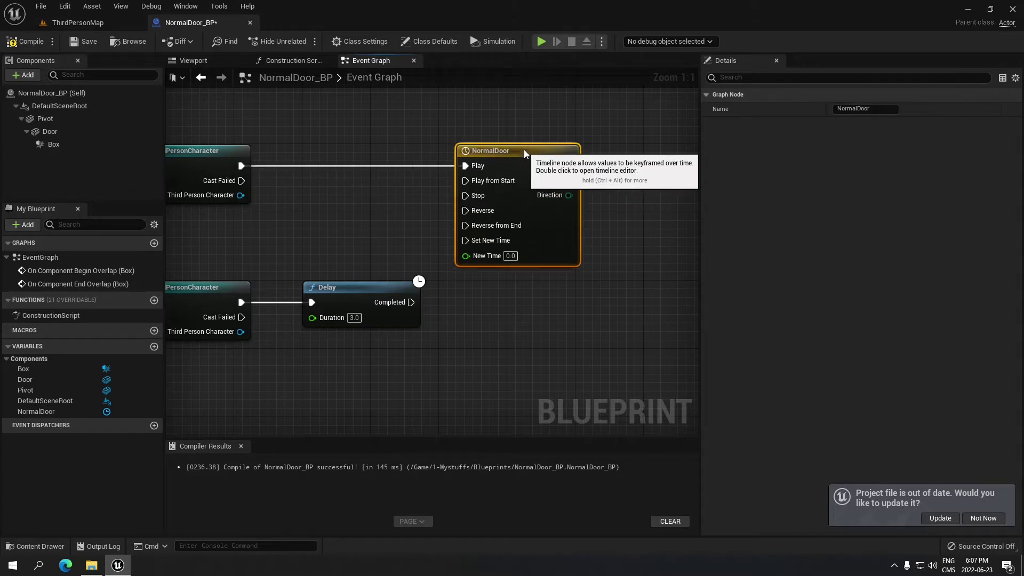
{"action": "left_click_drag", "start_coordinate": [411, 301], "coordinate": [487, 217]}
Add a float track named Open to the NormalDoor timeline
{"action": "right_click_drag", "start_coordinate": [631, 223], "coordinate": [473, 258]}
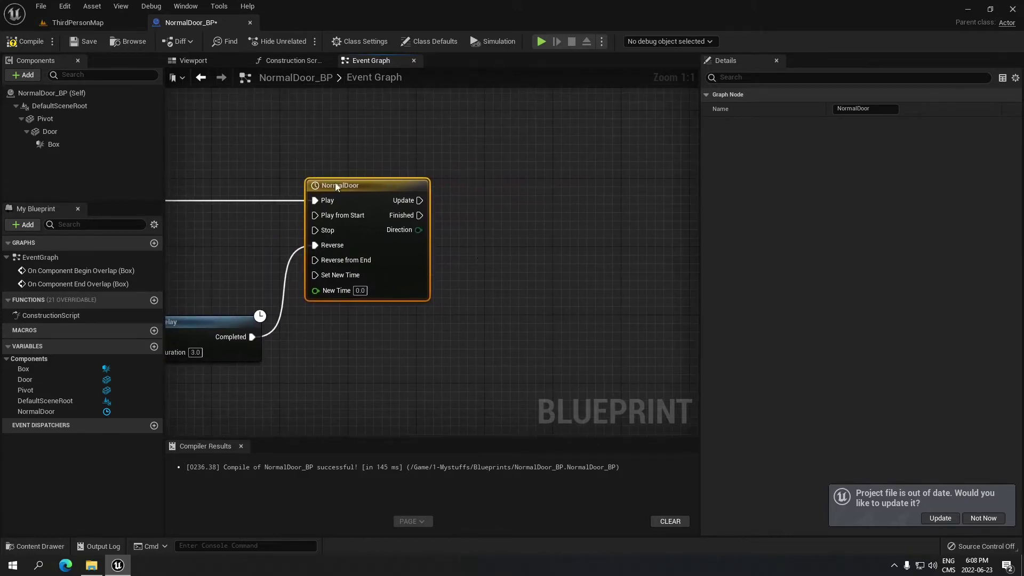
{"action": "double_click", "coordinate": [365, 186]}
{"action": "left_click", "coordinate": [195, 94]}
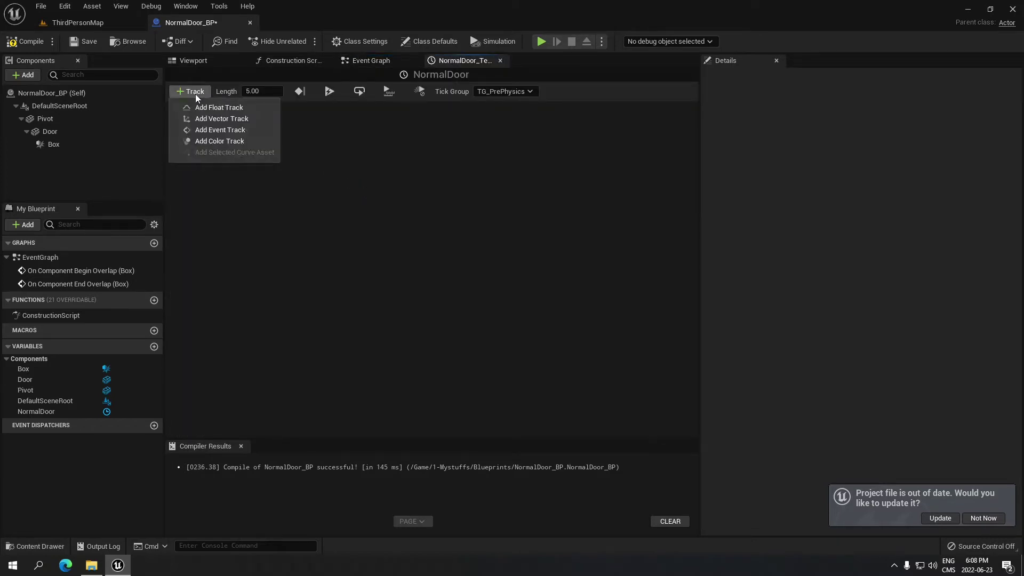
{"action": "left_click", "coordinate": [205, 107]}
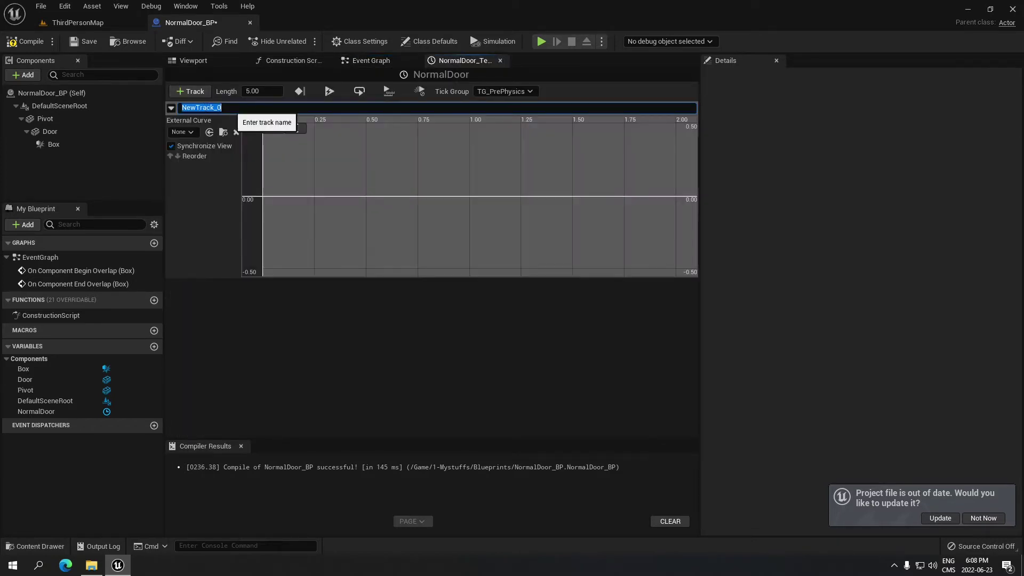
{"action": "type", "text": "Open"}
{"action": "key", "text": "Return"}
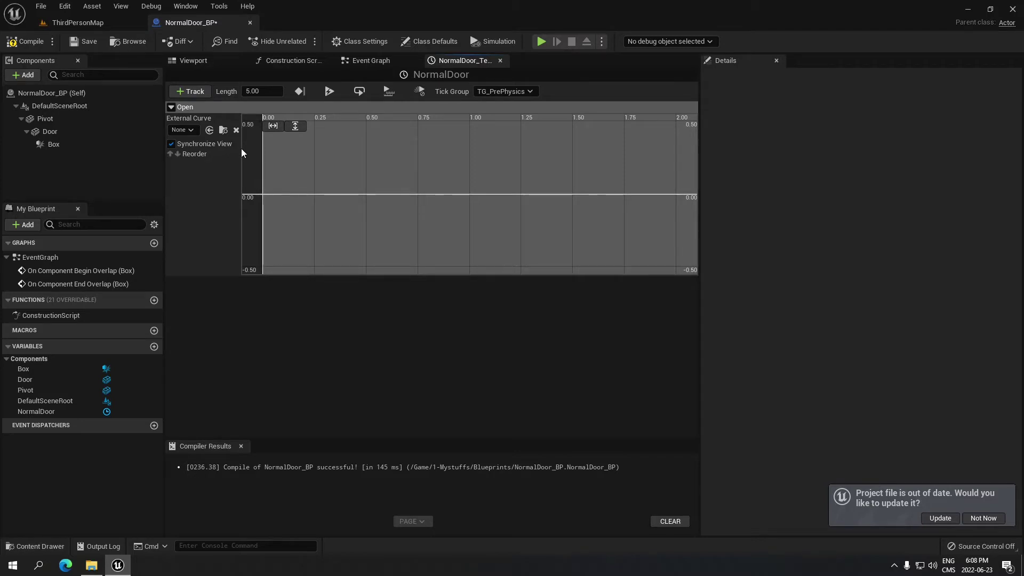
Add a first key to the Open track at time 0 with value 0
{"action": "right_click", "coordinate": [271, 185]}
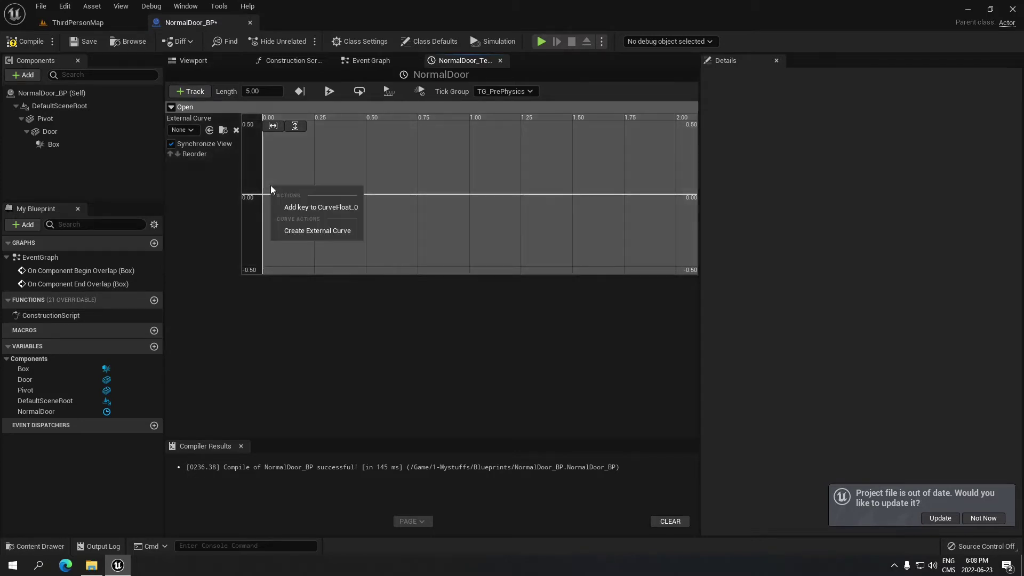
{"action": "left_click", "coordinate": [297, 208]}
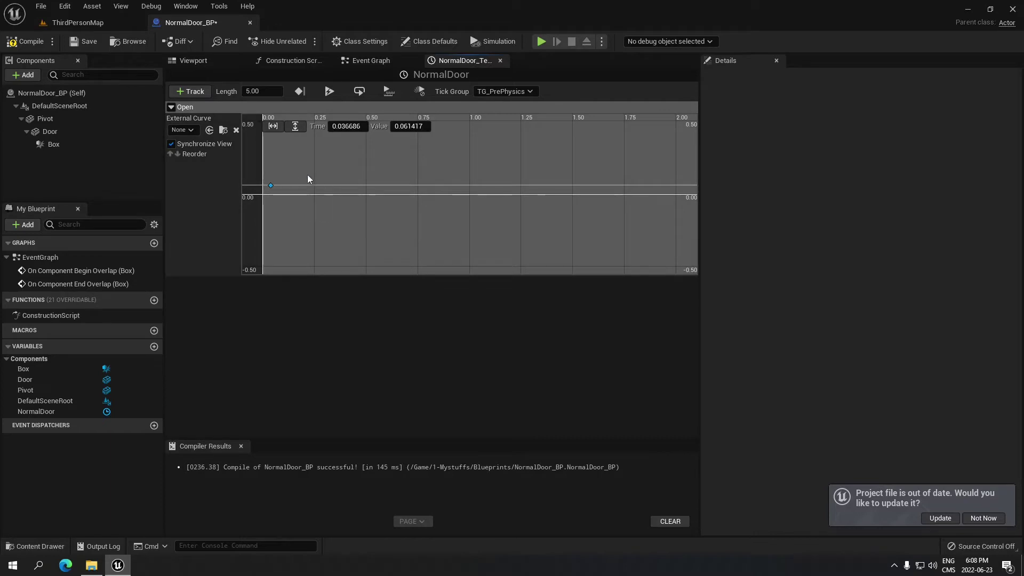
{"action": "left_click", "coordinate": [346, 126]}
{"action": "type", "text": "0.0"}
{"action": "left_click", "coordinate": [412, 126]}
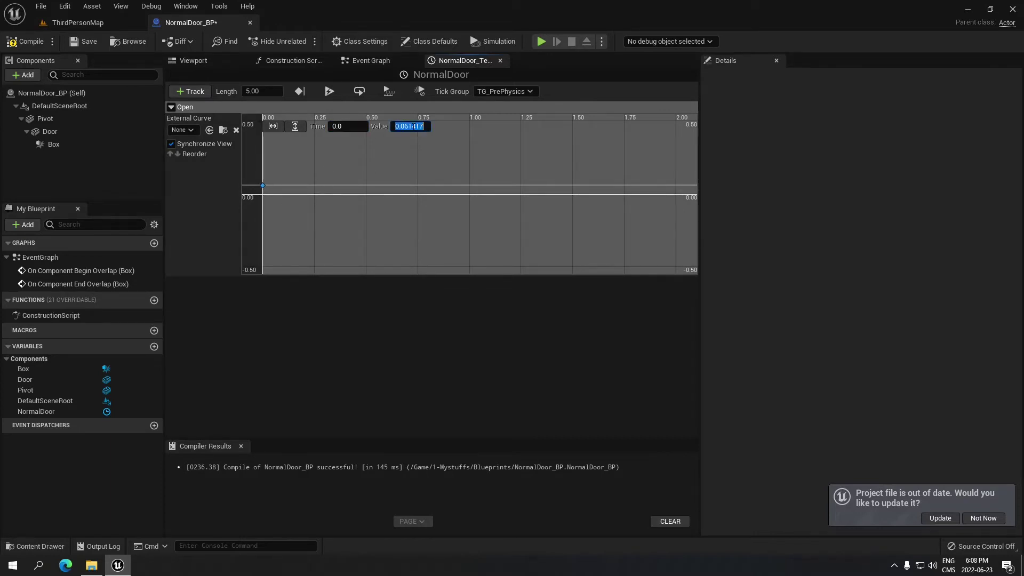
{"action": "type", "text": "0"}
{"action": "key", "text": "Return"}
{"action": "left_click", "coordinate": [427, 163]}
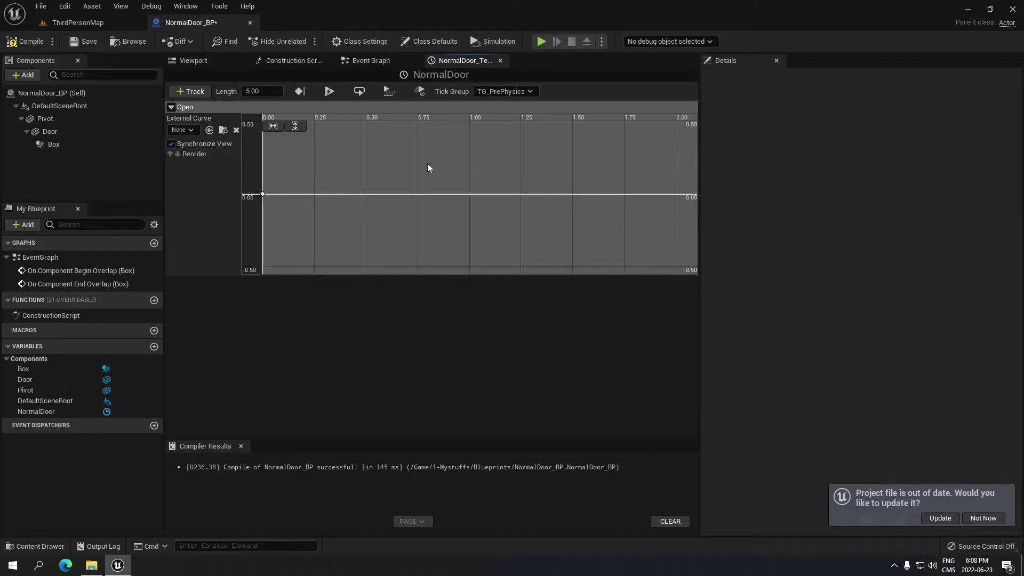
Add a second key to the Open track at time 2 with value 90 and fit the curve in view
{"action": "right_click", "coordinate": [519, 153]}
{"action": "left_click", "coordinate": [546, 175]}
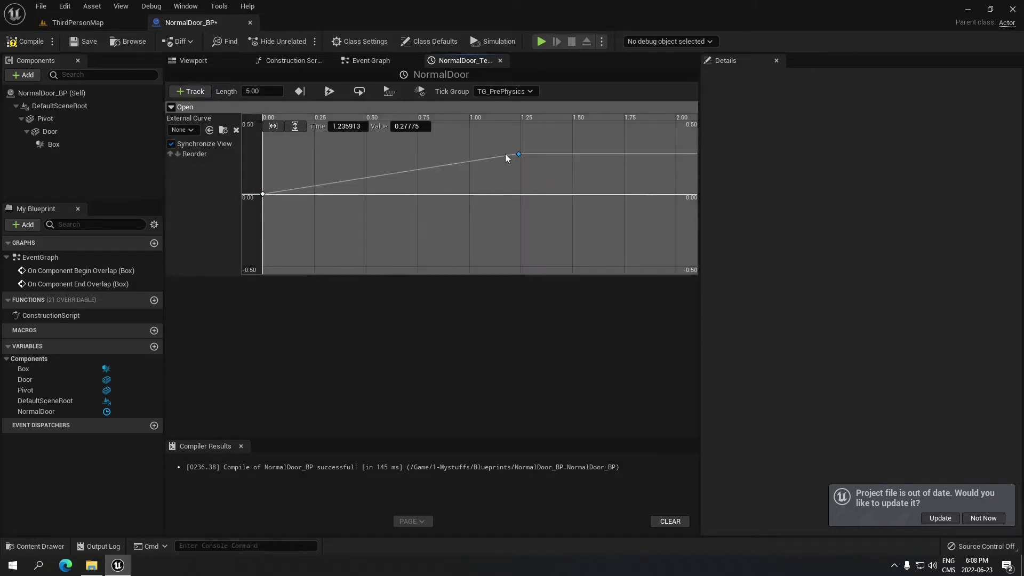
{"action": "left_click", "coordinate": [352, 126]}
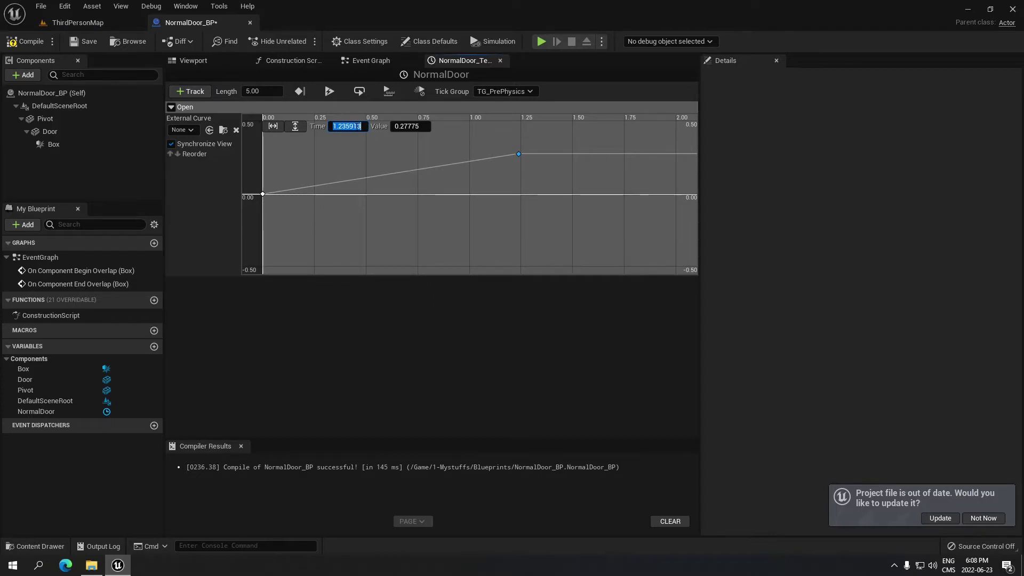
{"action": "type", "text": "2"}
{"action": "left_click", "coordinate": [417, 128]}
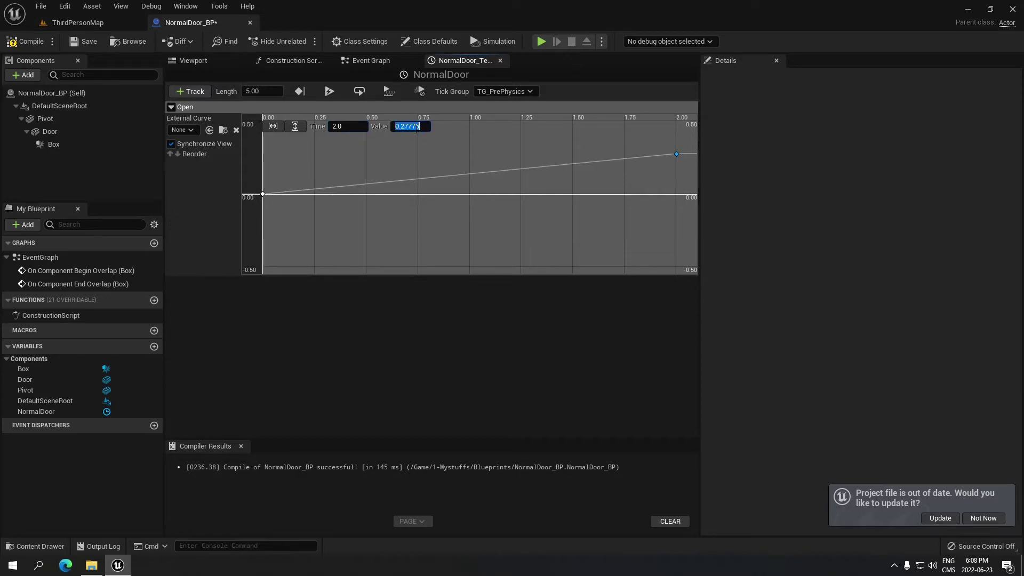
{"action": "type", "text": "90"}
{"action": "key", "text": "Return"}
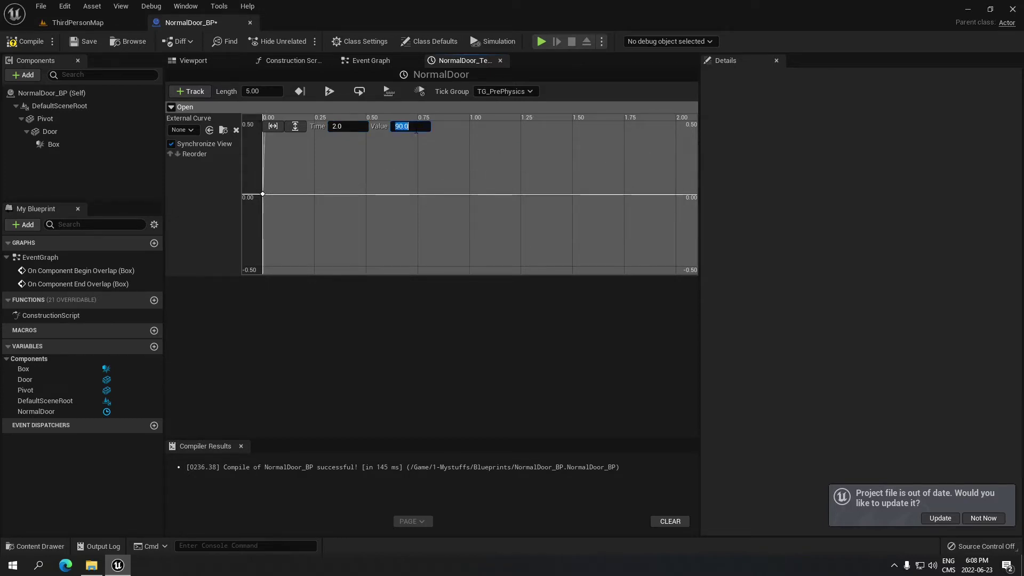
{"action": "left_click", "coordinate": [403, 177]}
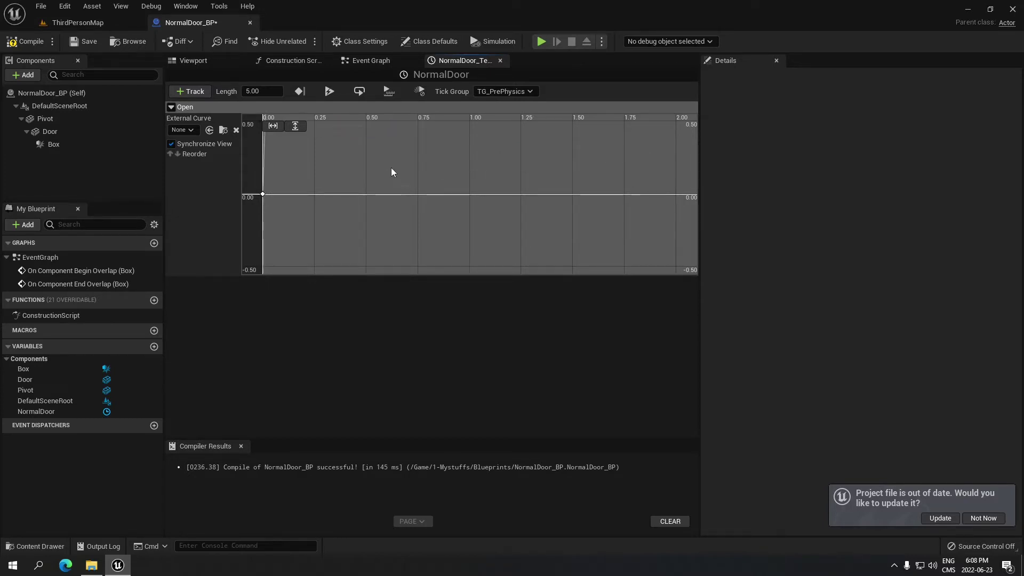
{"action": "left_click", "coordinate": [272, 126]}
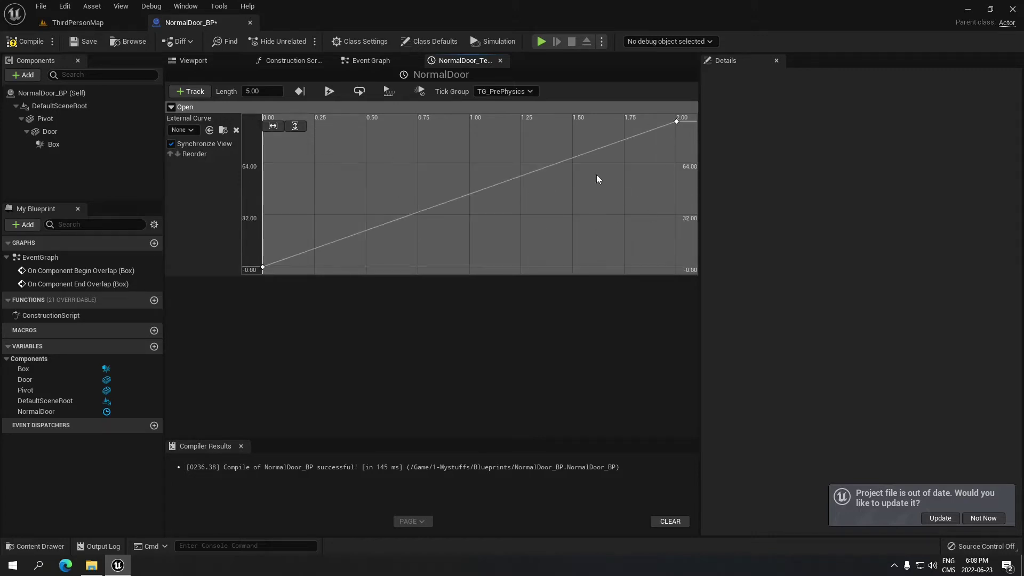
Set the timeline length to 2 seconds, compile and save the blueprint, and return to the Event Graph
{"action": "left_click", "coordinate": [256, 91]}
{"action": "type", "text": "2"}
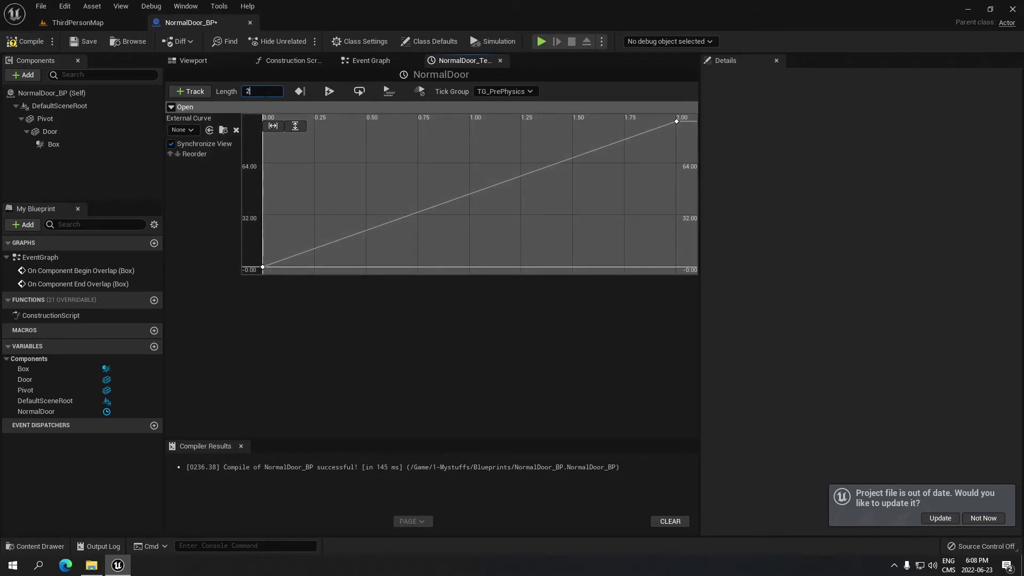
{"action": "key", "text": "Return"}
{"action": "left_click", "coordinate": [25, 41]}
{"action": "left_click", "coordinate": [85, 41]}
{"action": "left_click", "coordinate": [393, 66]}
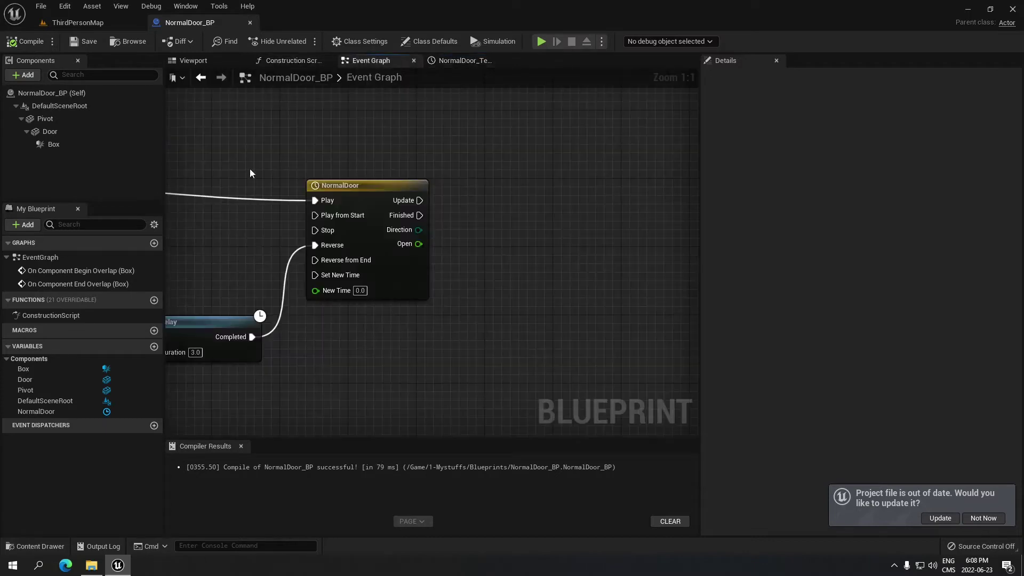